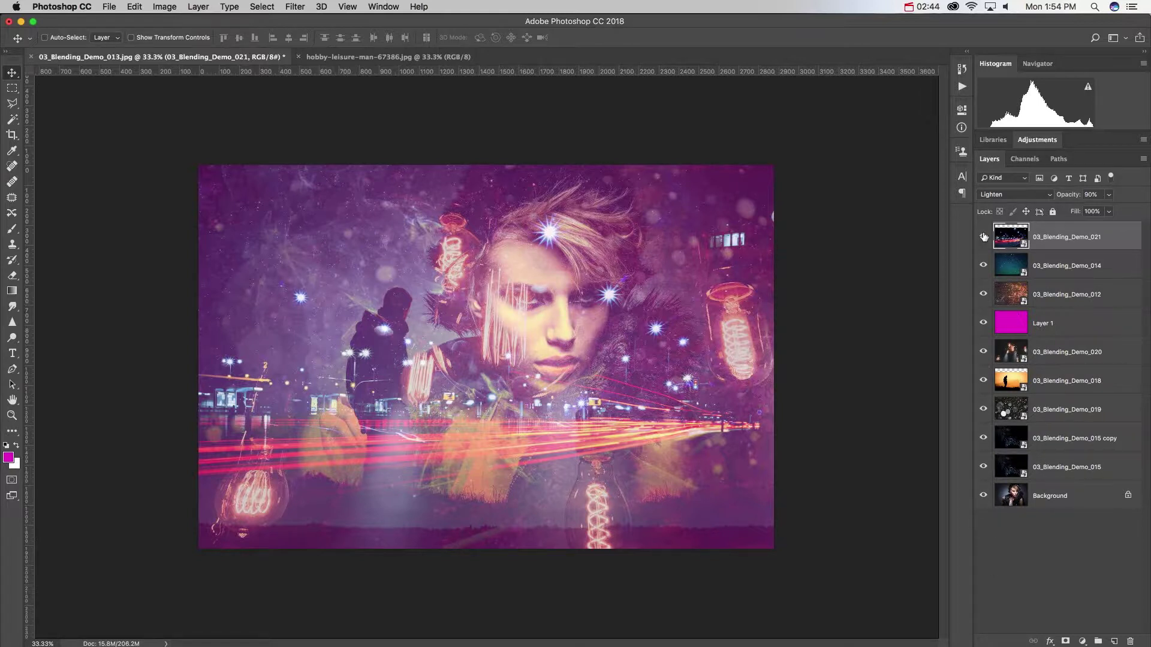
- Hide the layers above the portrait, then toggle the smoke, bokeh and silhouette layers
drag(984, 237, 989, 476)
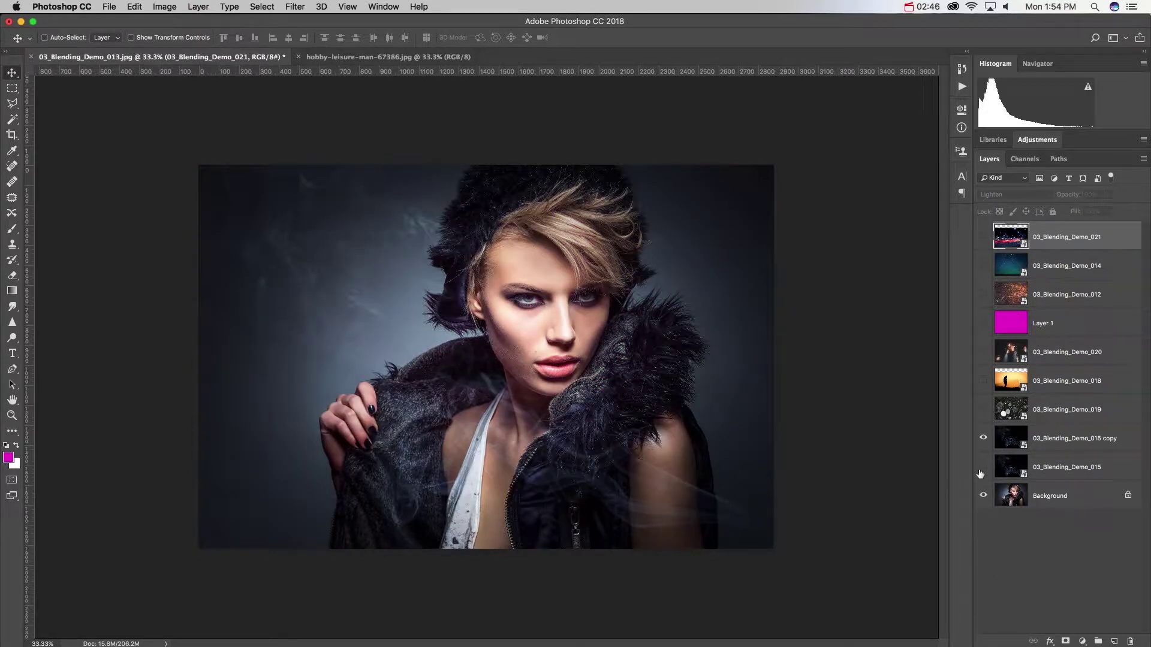
click(983, 438)
click(983, 467)
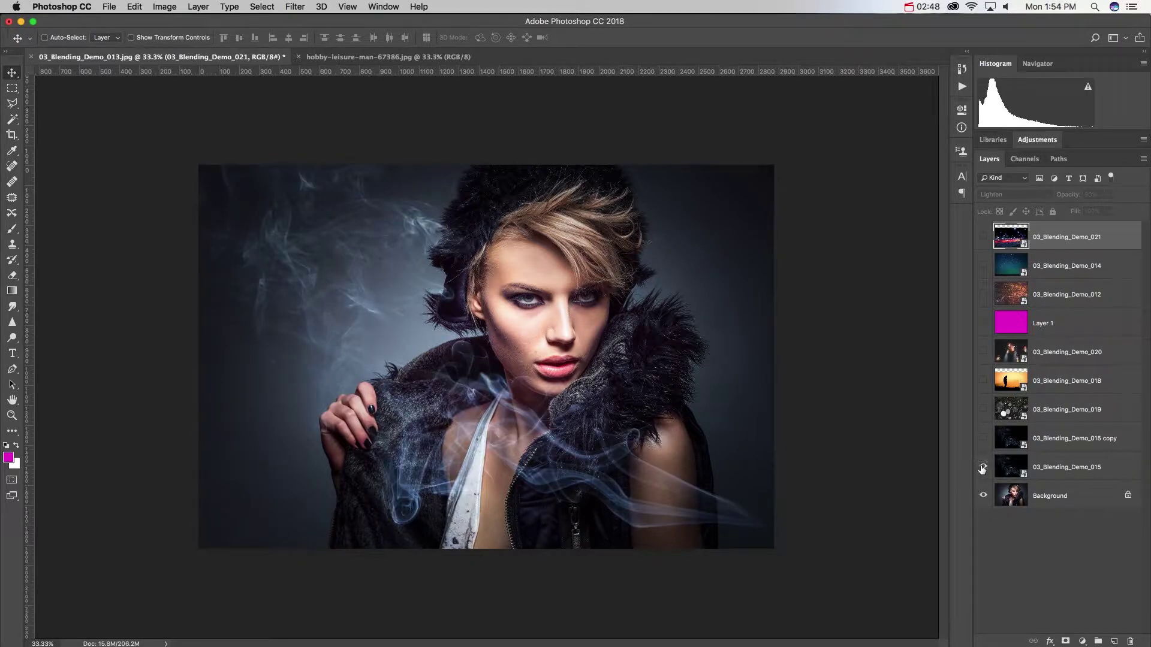
click(984, 438)
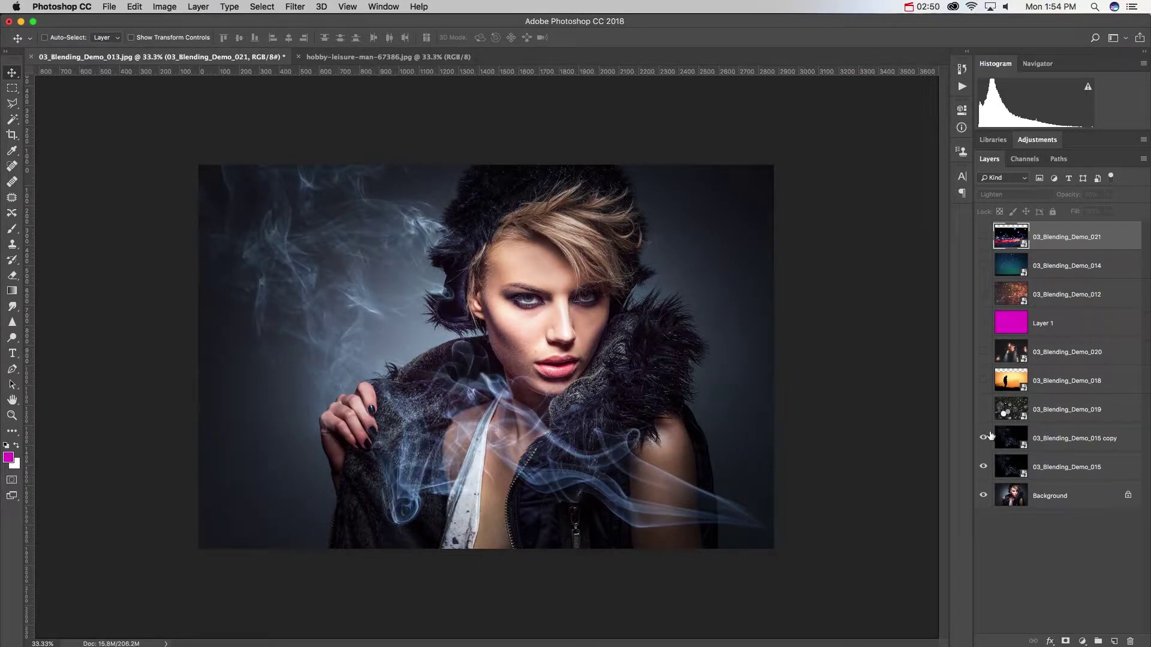
click(983, 410)
click(983, 381)
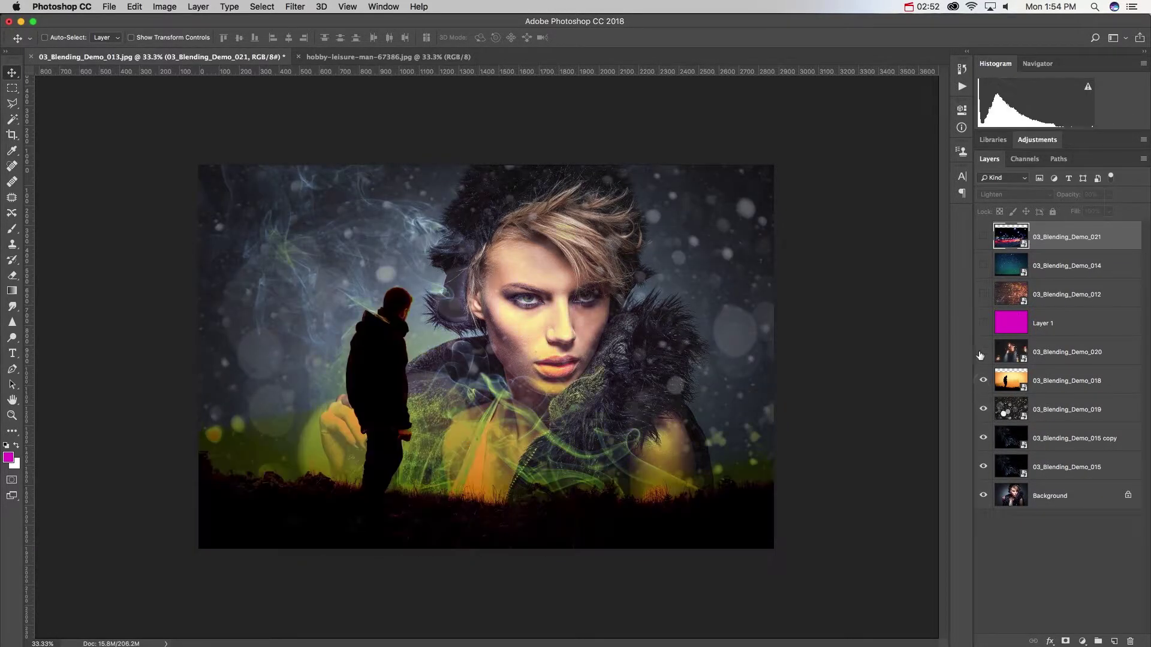
- Hide the silhouette and bokeh layers, leaving 015 and 015 copy smoke visible
drag(983, 382, 983, 464)
click(983, 465)
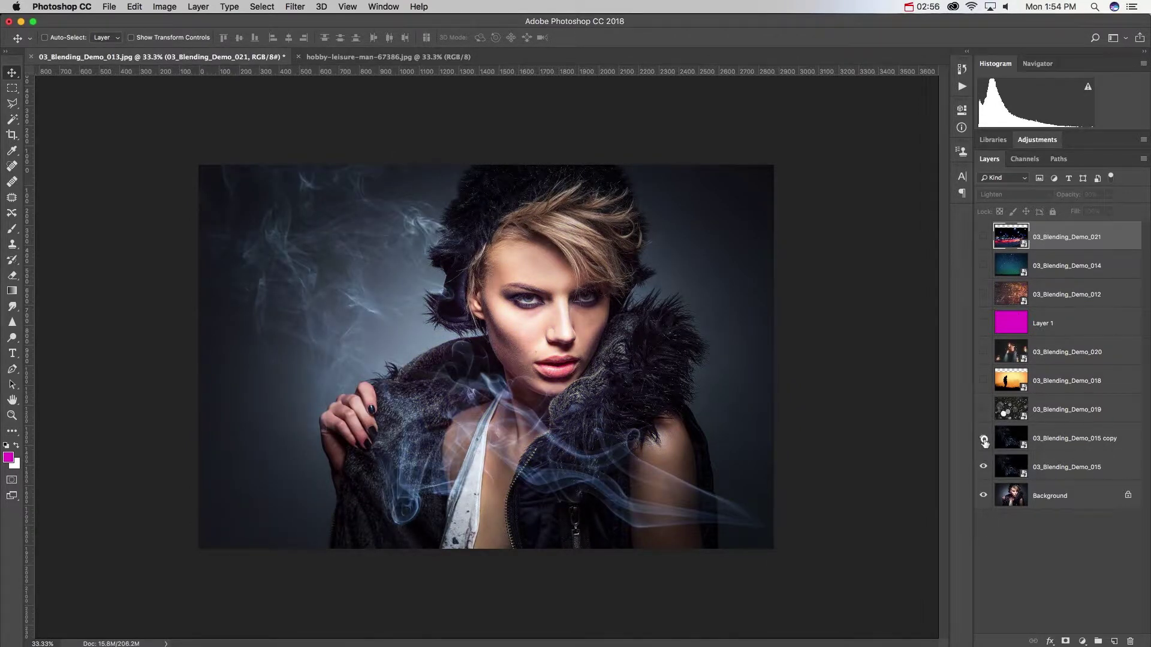
click(984, 439)
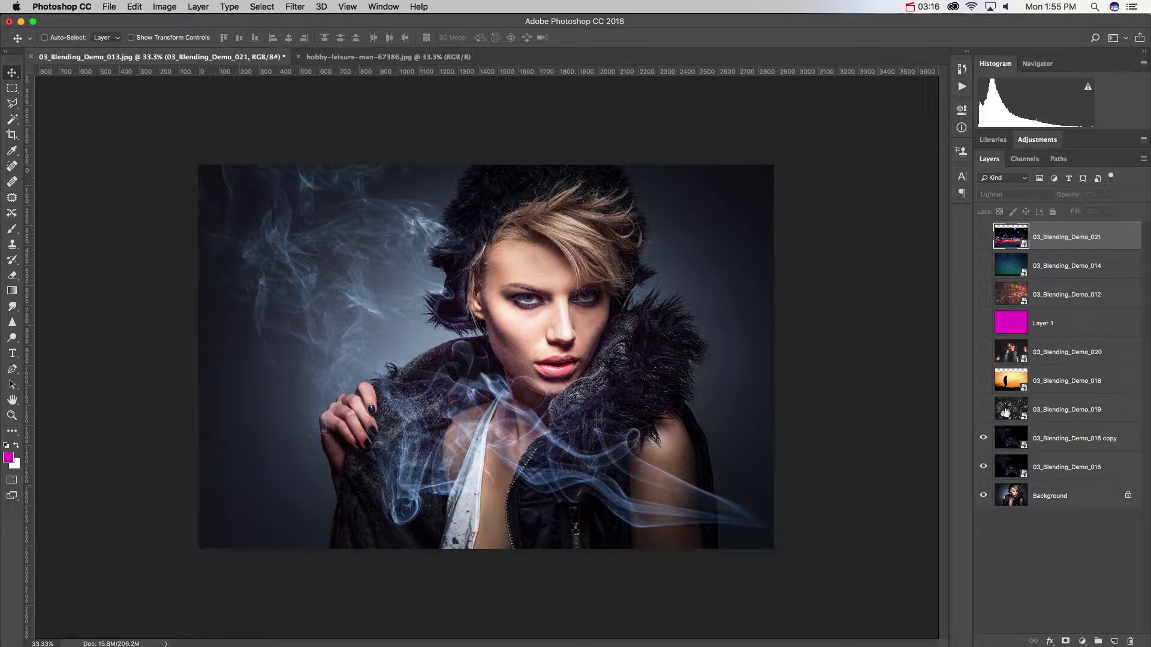
- Show layers 03_Blending_Demo_019 through 021 again to restore the purple composite
click(164, 7)
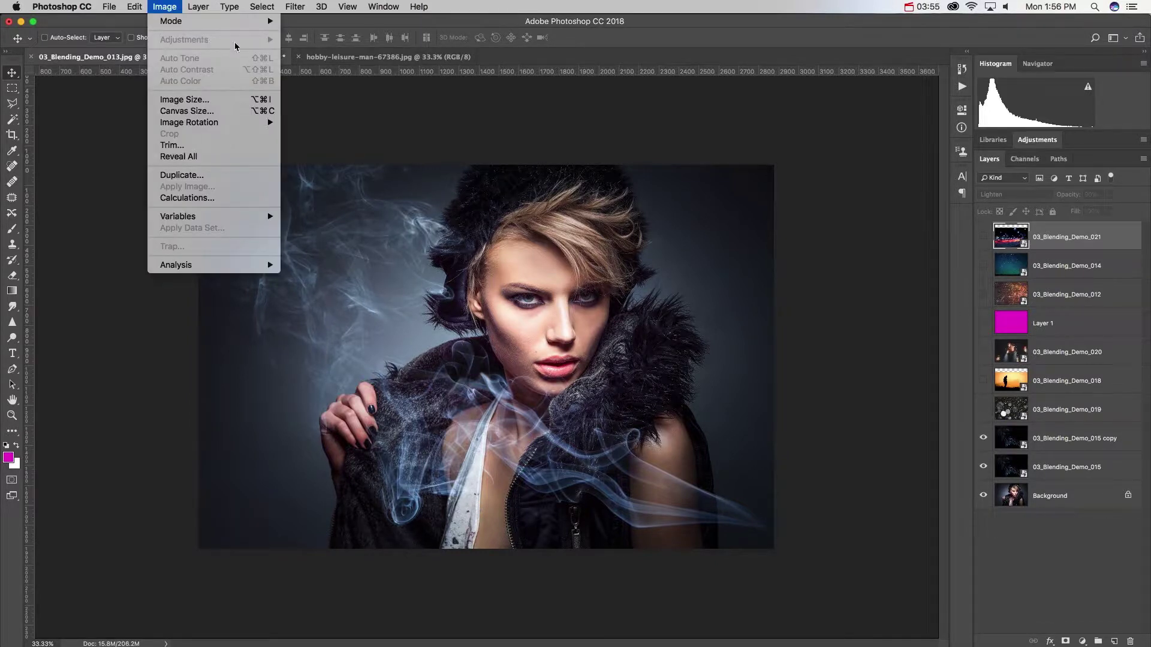
click(454, 127)
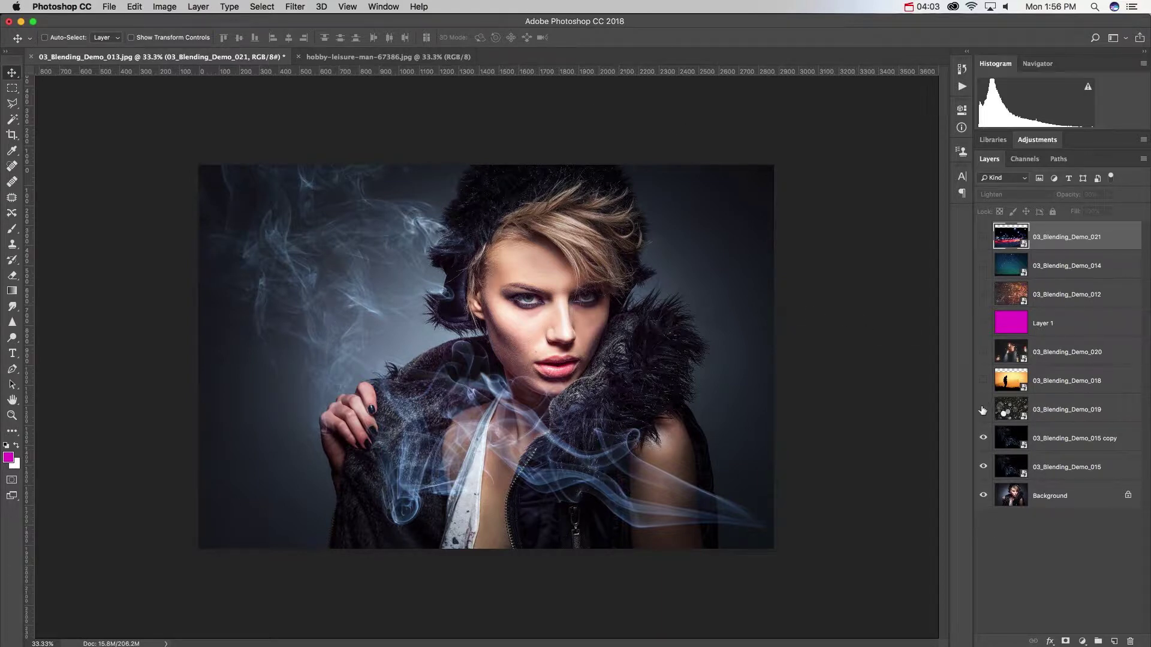
drag(983, 410, 968, 236)
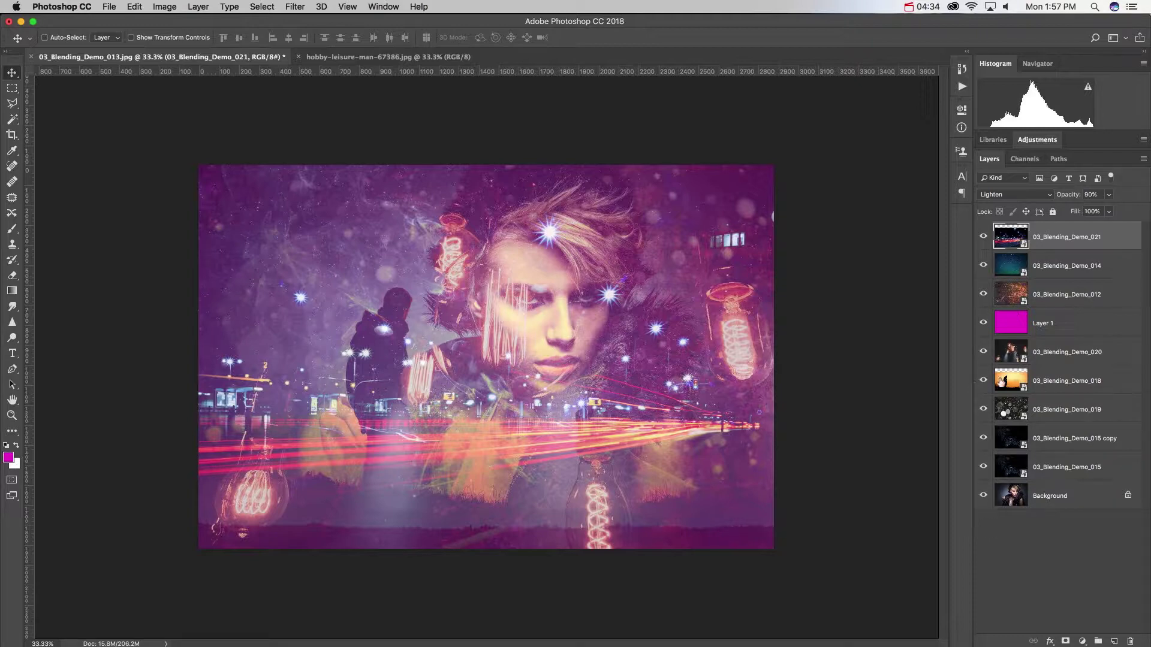
- Solo the 018 silhouette and 019 bokeh layers in turn, then select layer 019
alt+click(983, 380)
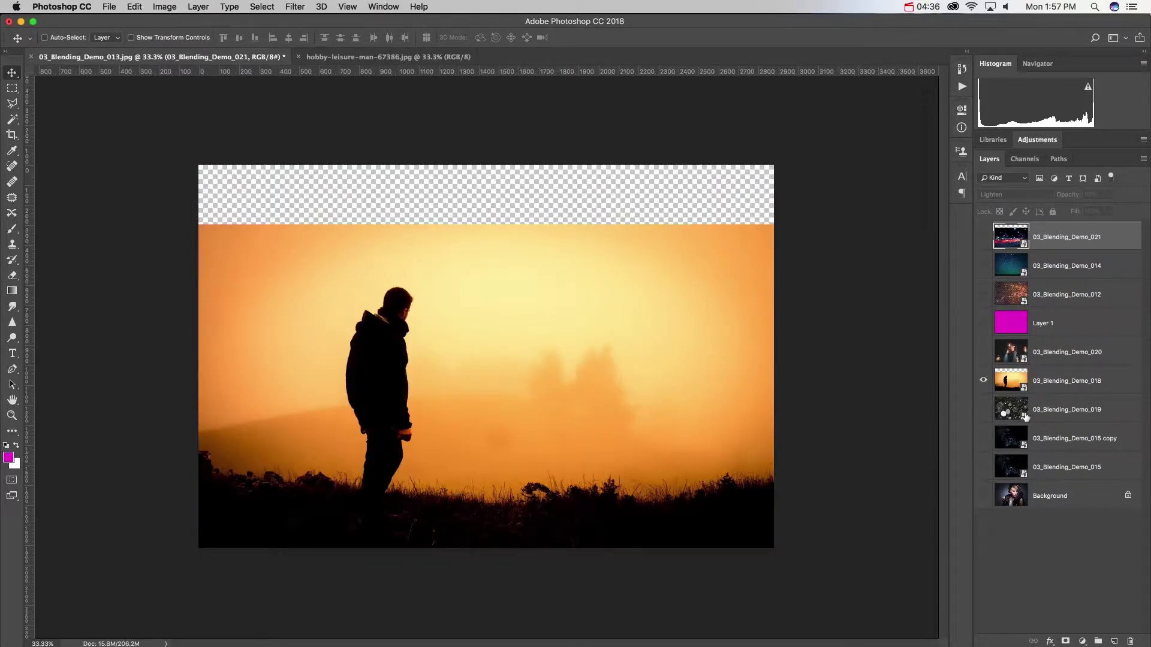
alt+click(983, 380)
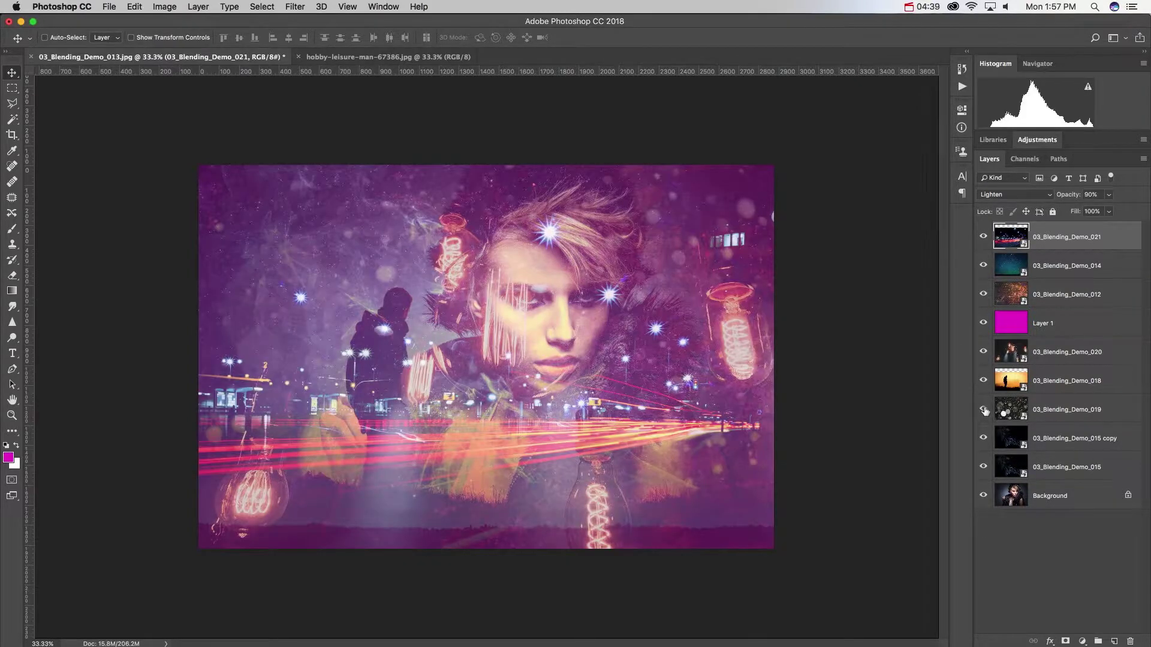
alt+click(983, 409)
alt+click(983, 409)
click(1064, 410)
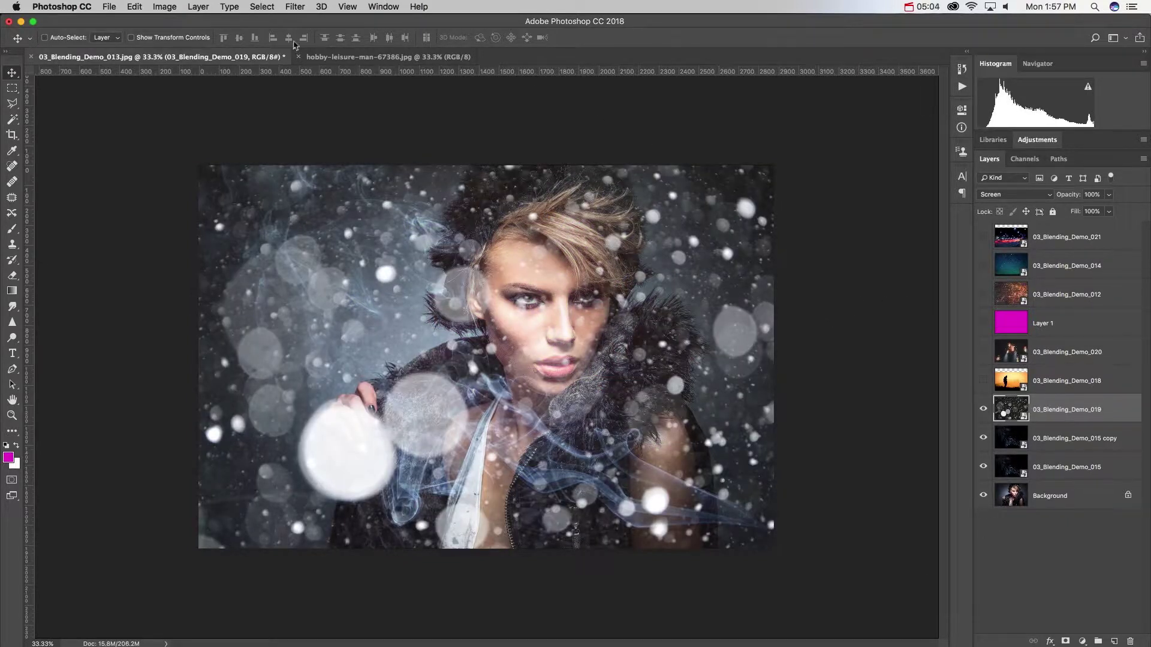
- Apply a colorized Hue/Saturation to 03_Blending_Demo_019 at Hue 238, Saturation 51
click(172, 8)
mouse_move(178, 40)
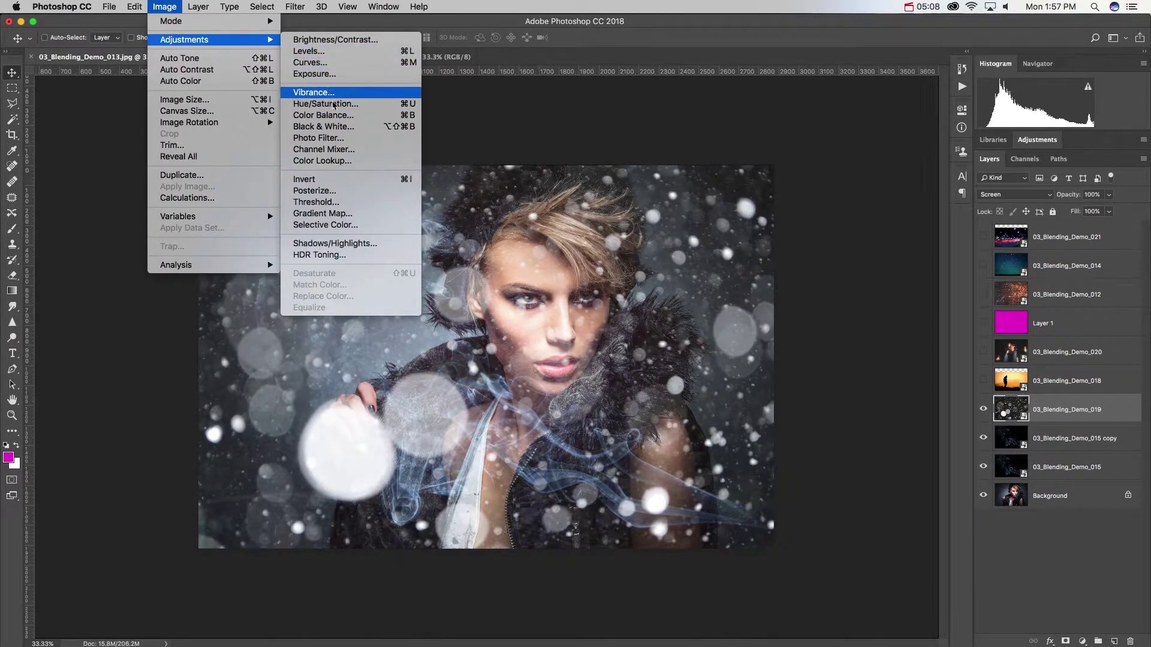
click(327, 105)
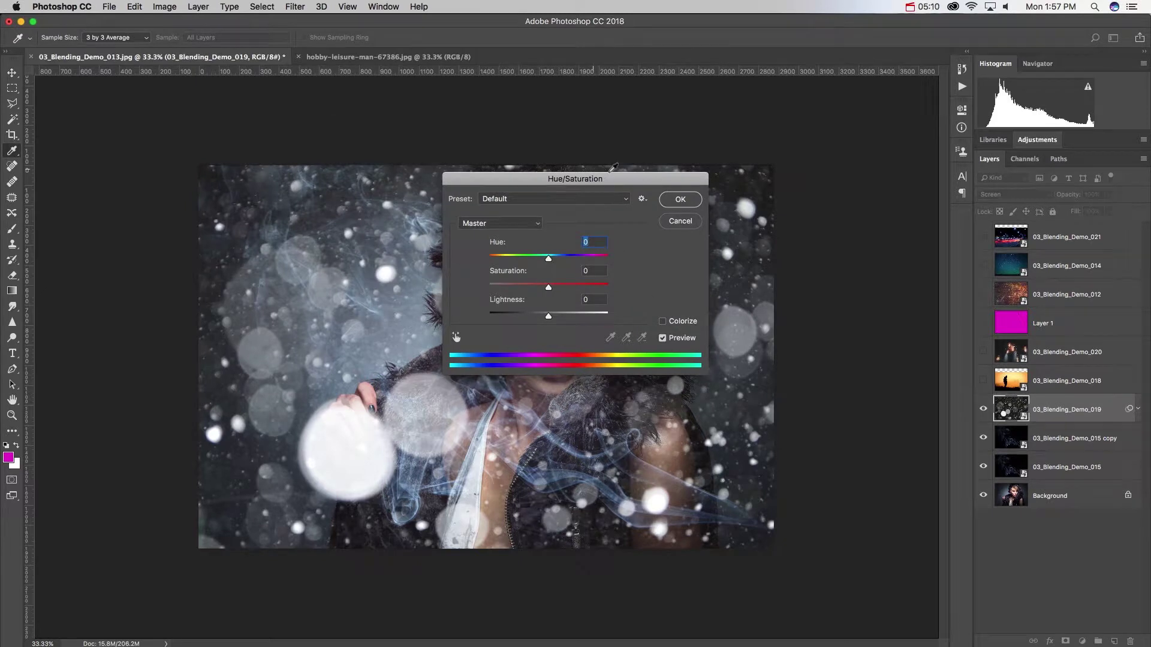
drag(640, 173, 922, 76)
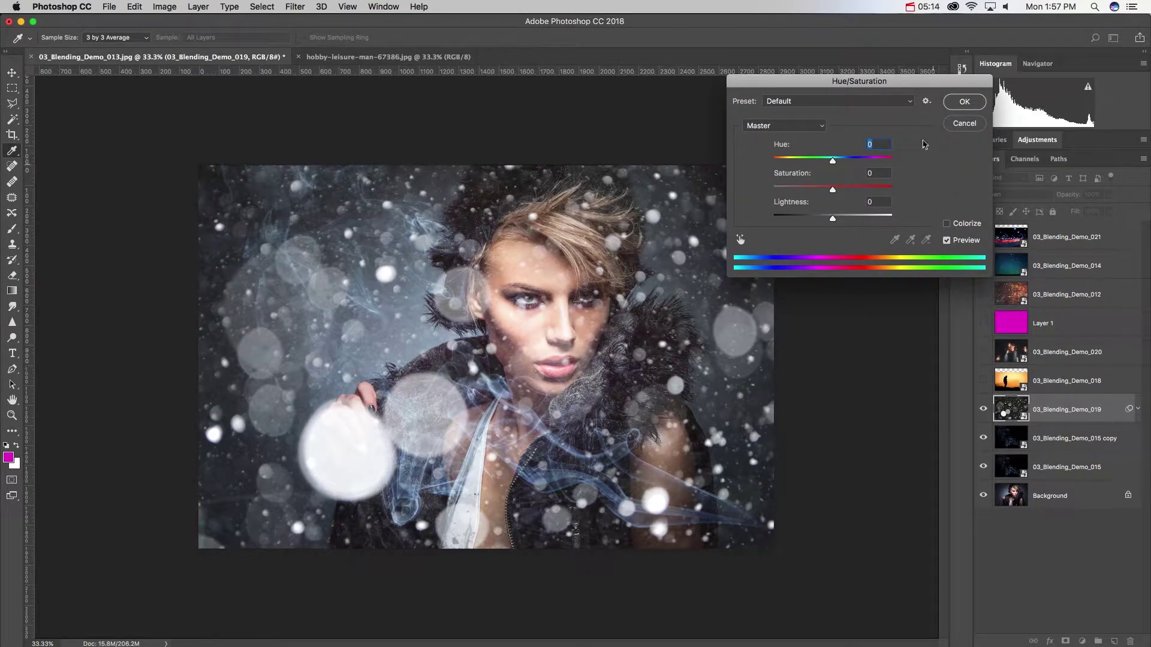
click(949, 224)
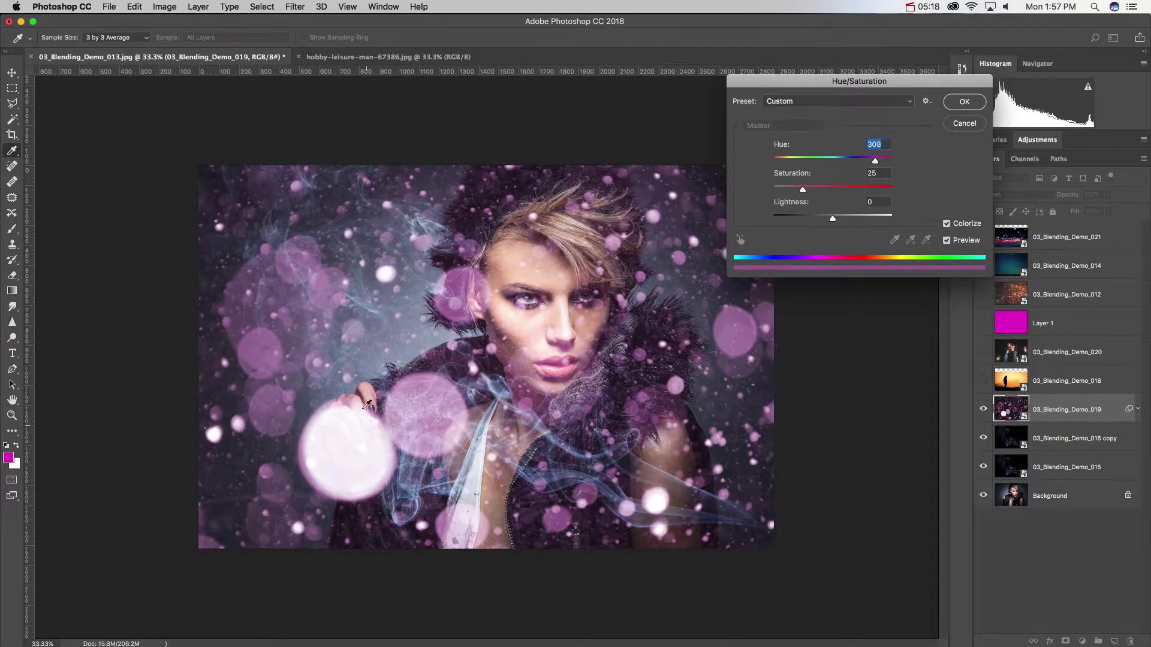
drag(802, 191, 852, 162)
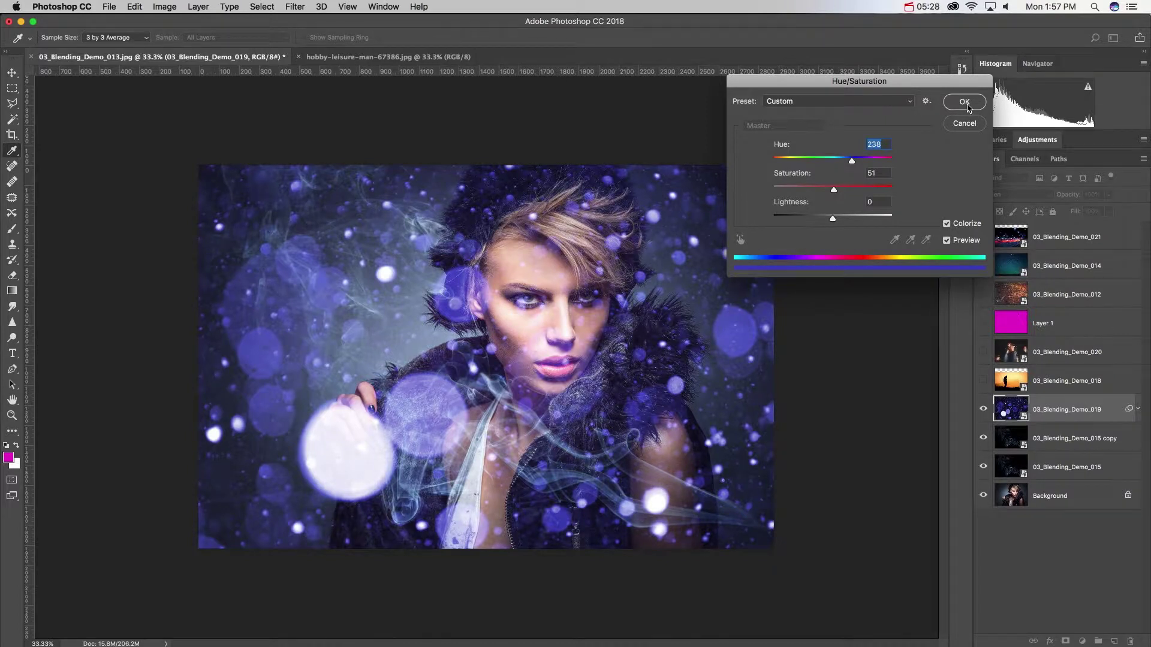
click(965, 103)
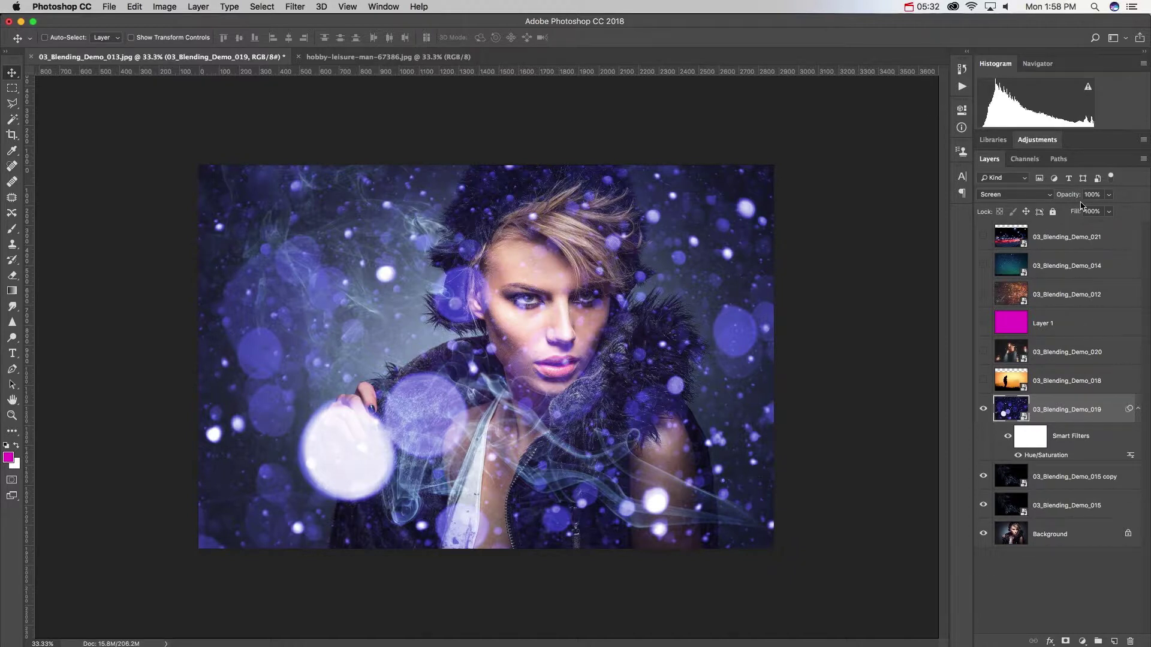
- Set the bokeh layer's opacity to 60% and collapse its smart filters
key(6)
key(7)
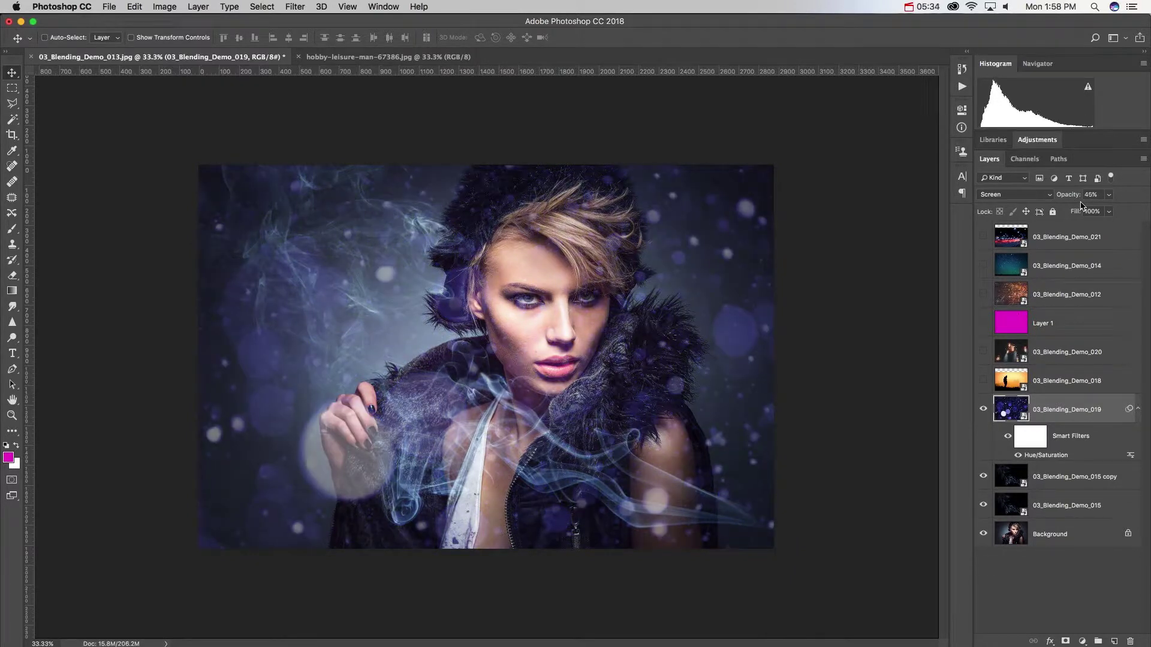
key(6)
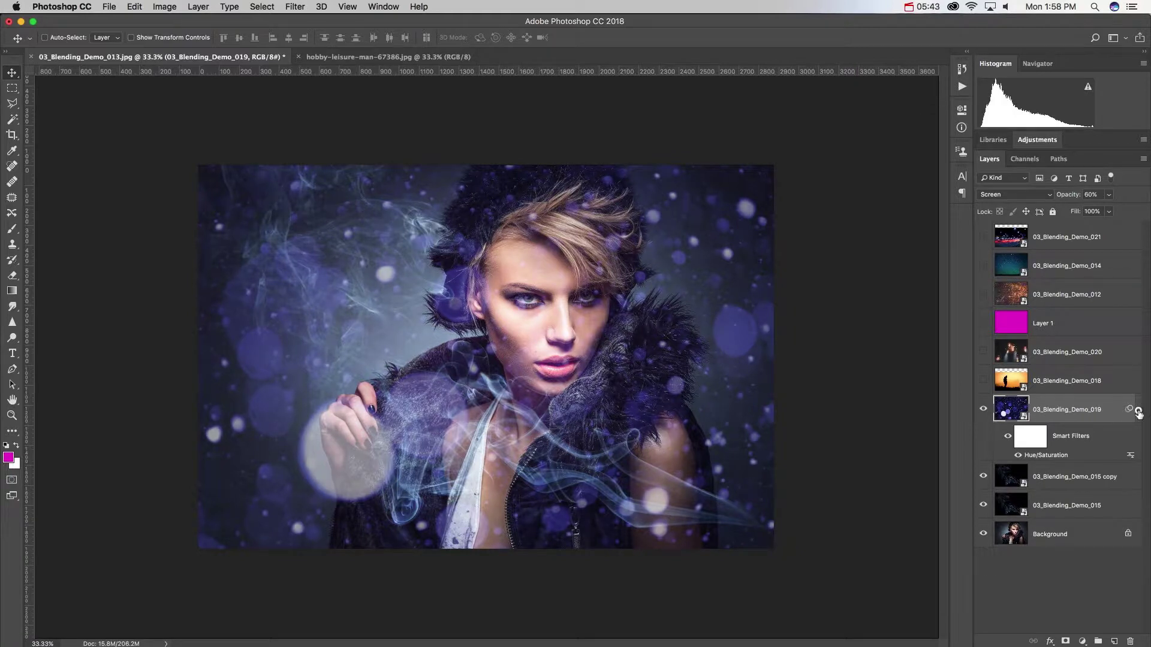
click(1138, 412)
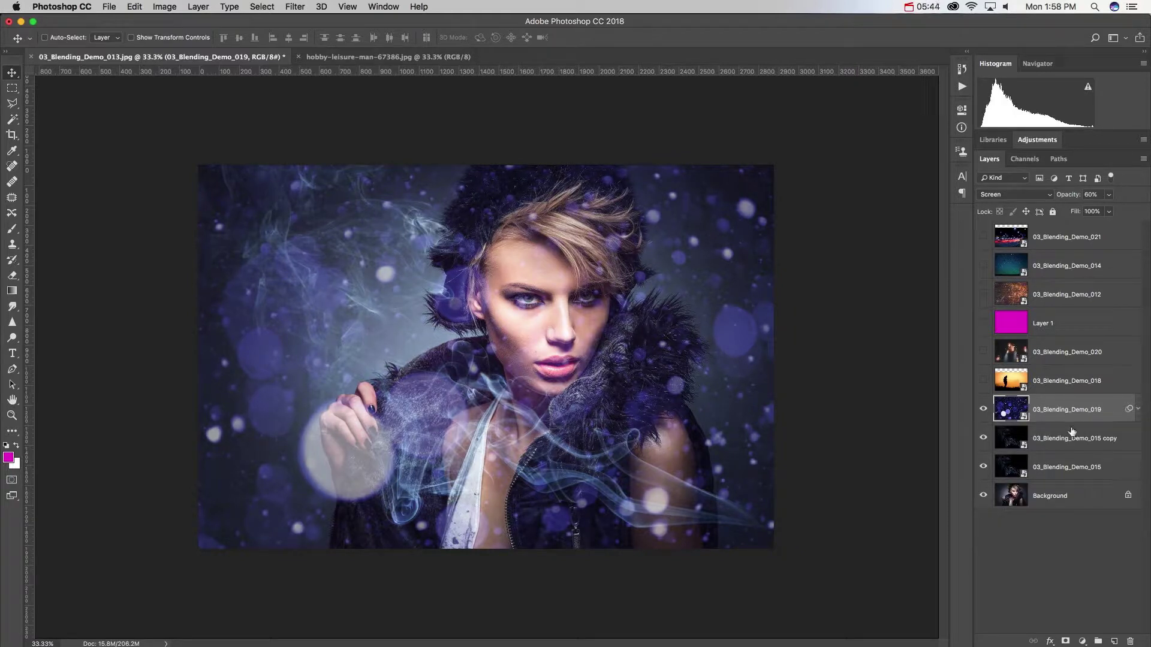
- Show and select the 03_Blending_Demo_018 silhouette layer for a Hue/Saturation adjustment
click(984, 382)
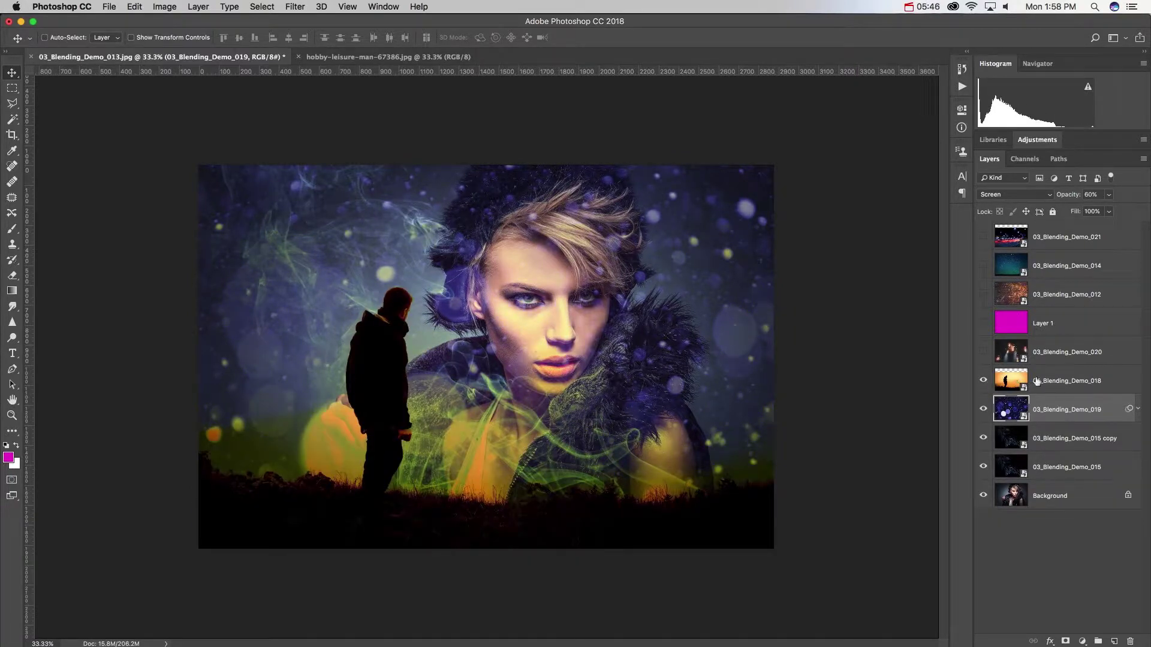
click(1055, 381)
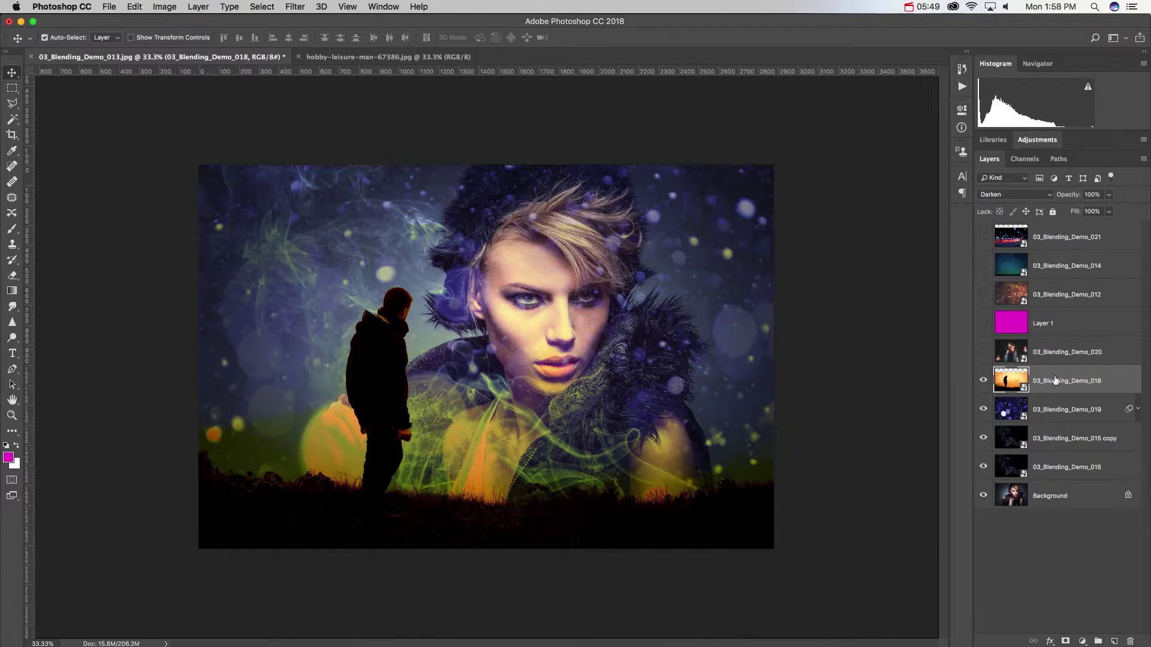
key(super+u)
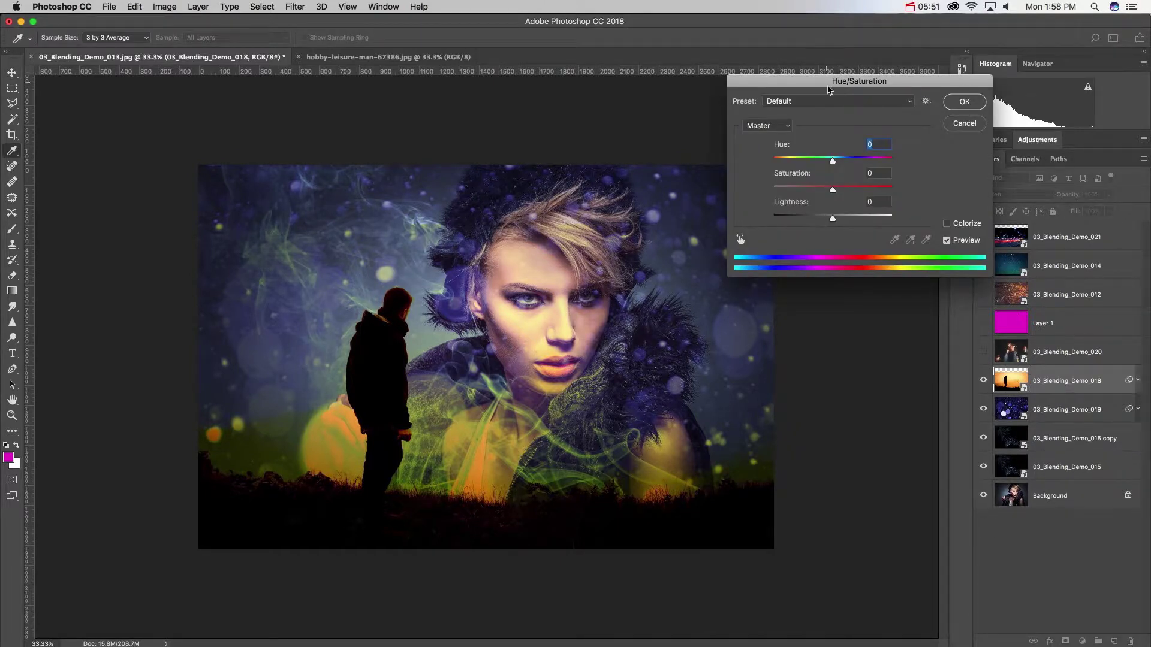
- Colorize 03_Blending_Demo_018 in Hue/Saturation with Hue 205 and Saturation 25
mouse_move(829, 90)
mouse_down()
mouse_move(809, 98)
mouse_move(828, 91)
mouse_up()
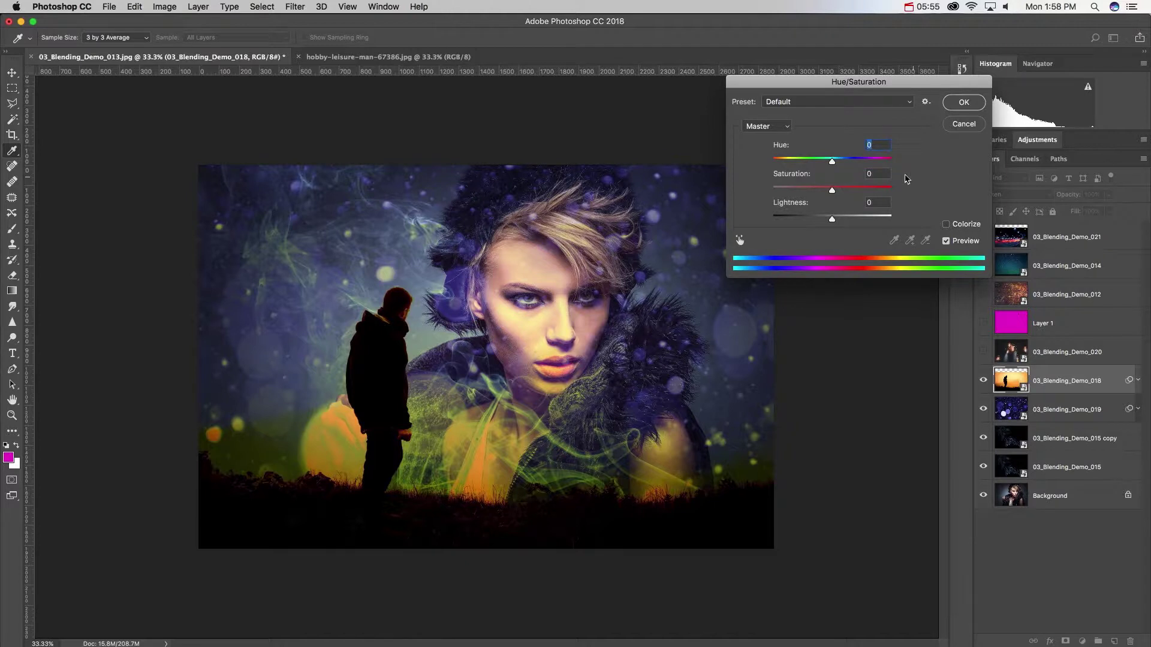
drag(833, 164, 872, 162)
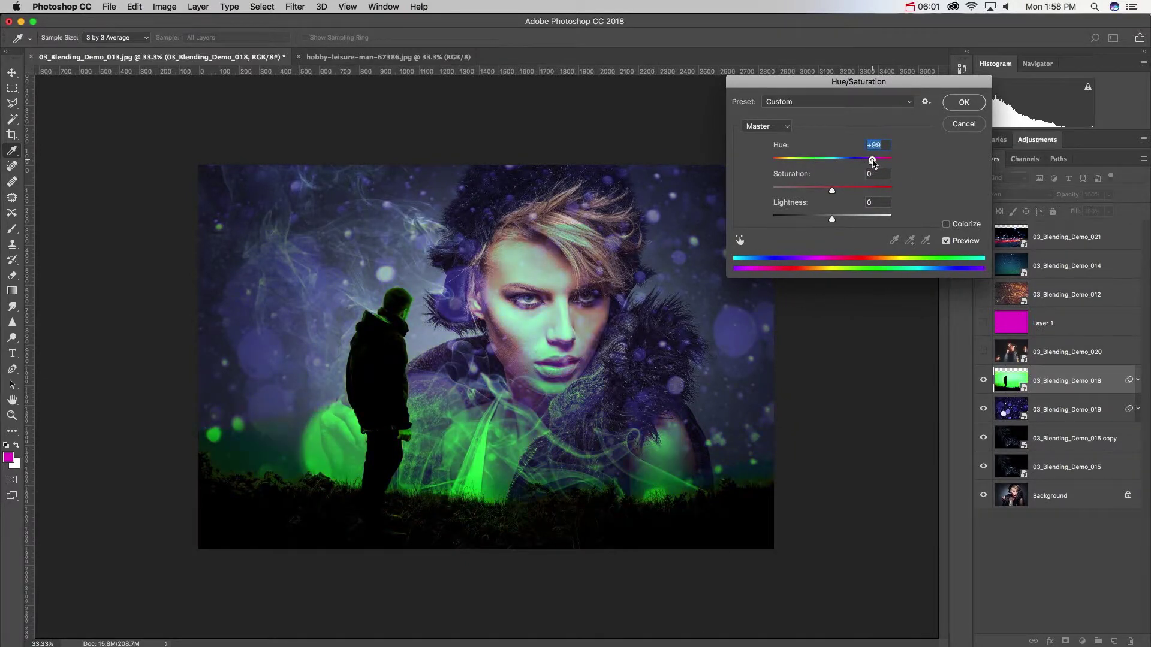
click(949, 226)
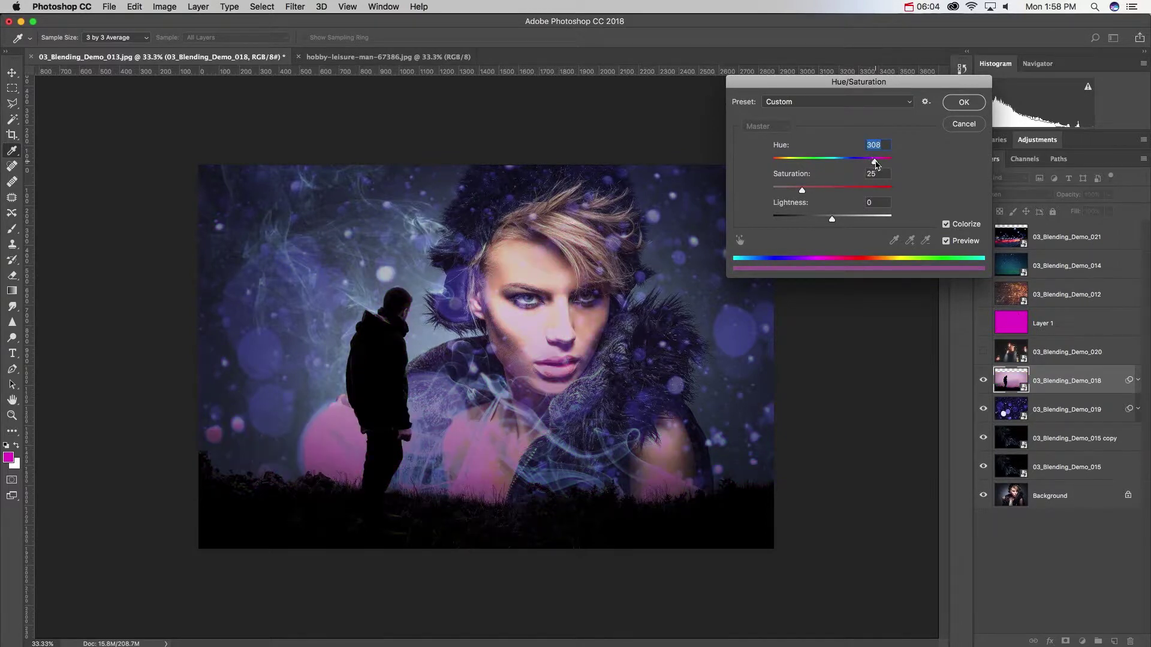
drag(874, 162, 843, 164)
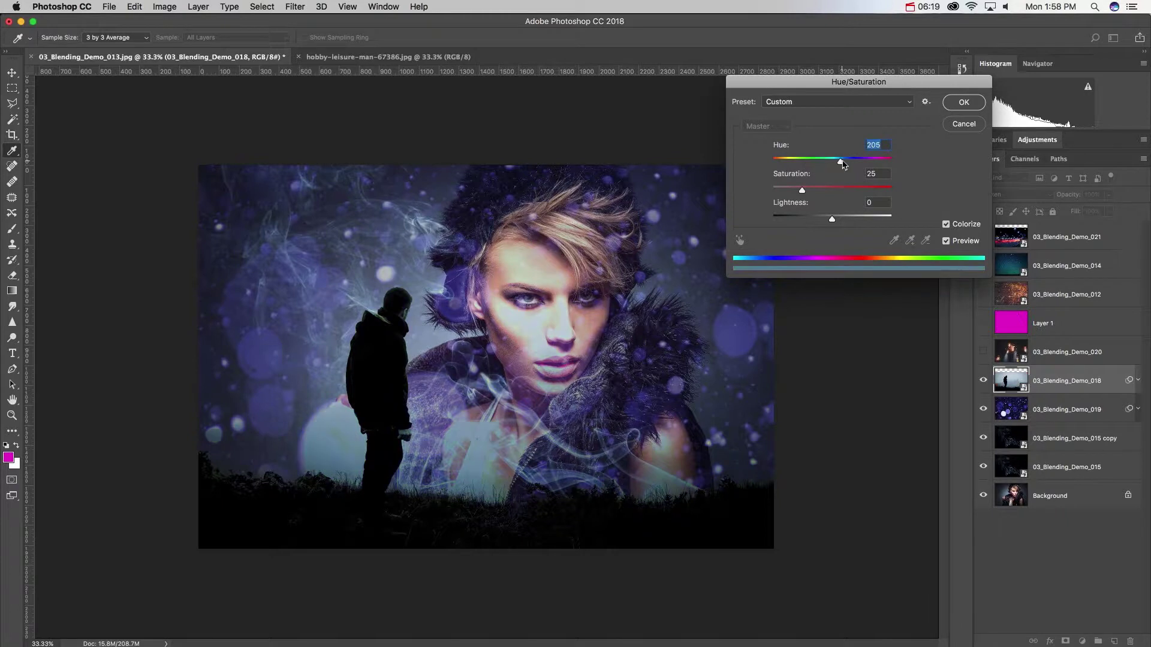
click(963, 103)
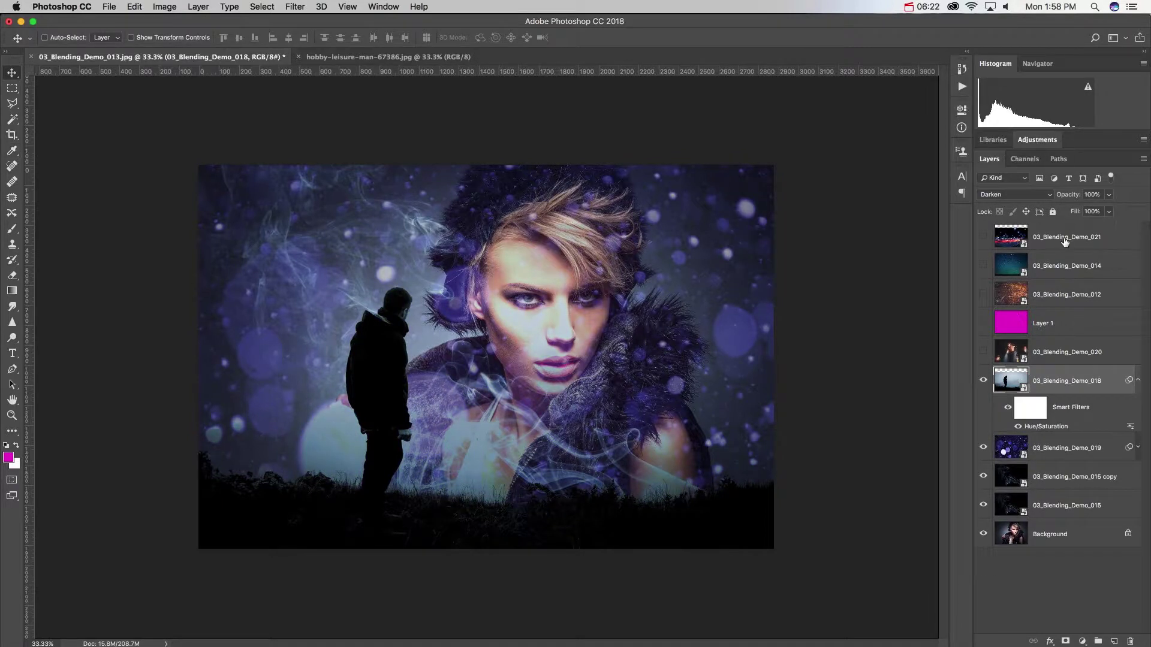
- Show 03_Blending_Demo_020 and apply Hue/Saturation at Hue +8, Saturation +36
click(1139, 380)
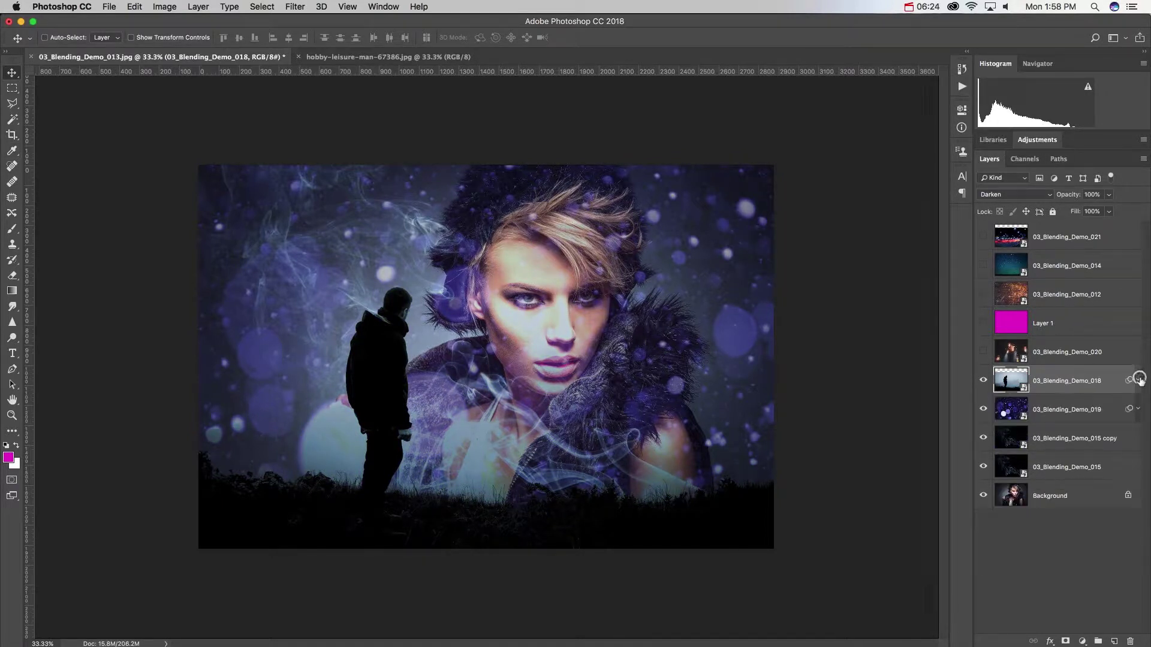
click(983, 352)
click(1064, 352)
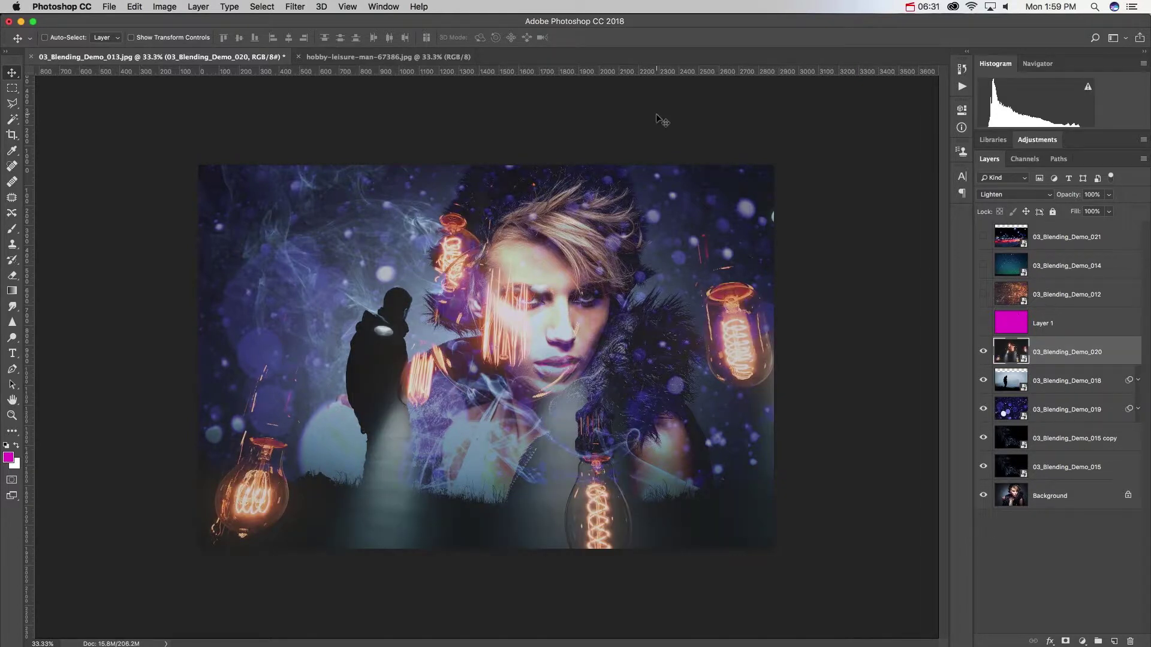
key(super+u)
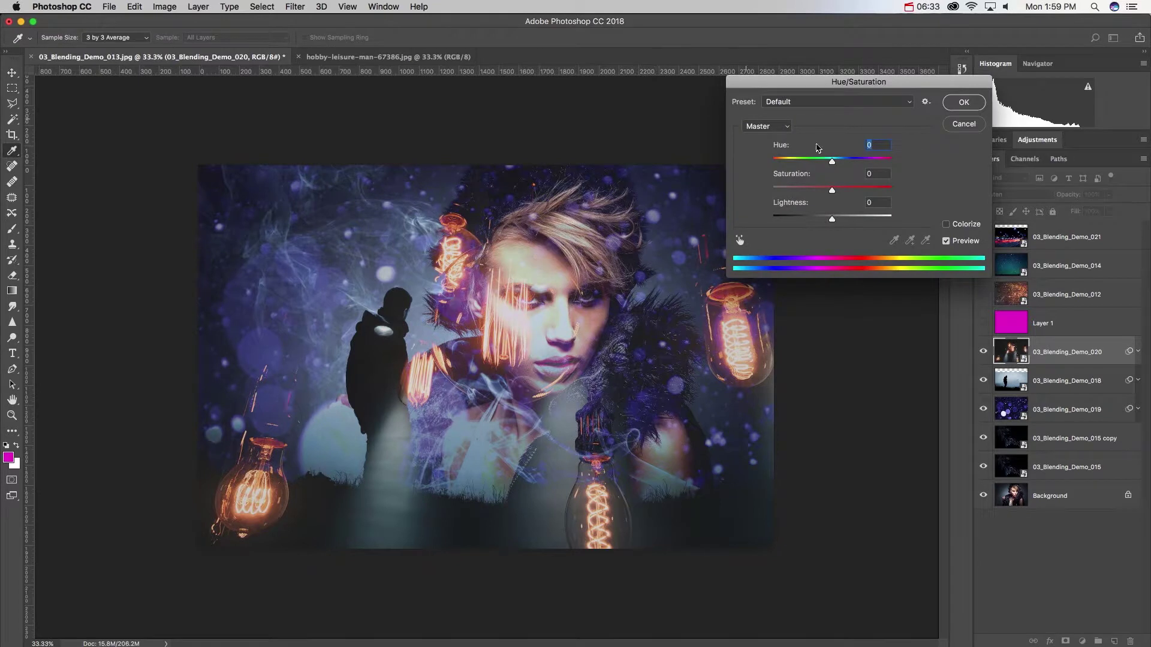
drag(835, 164, 854, 190)
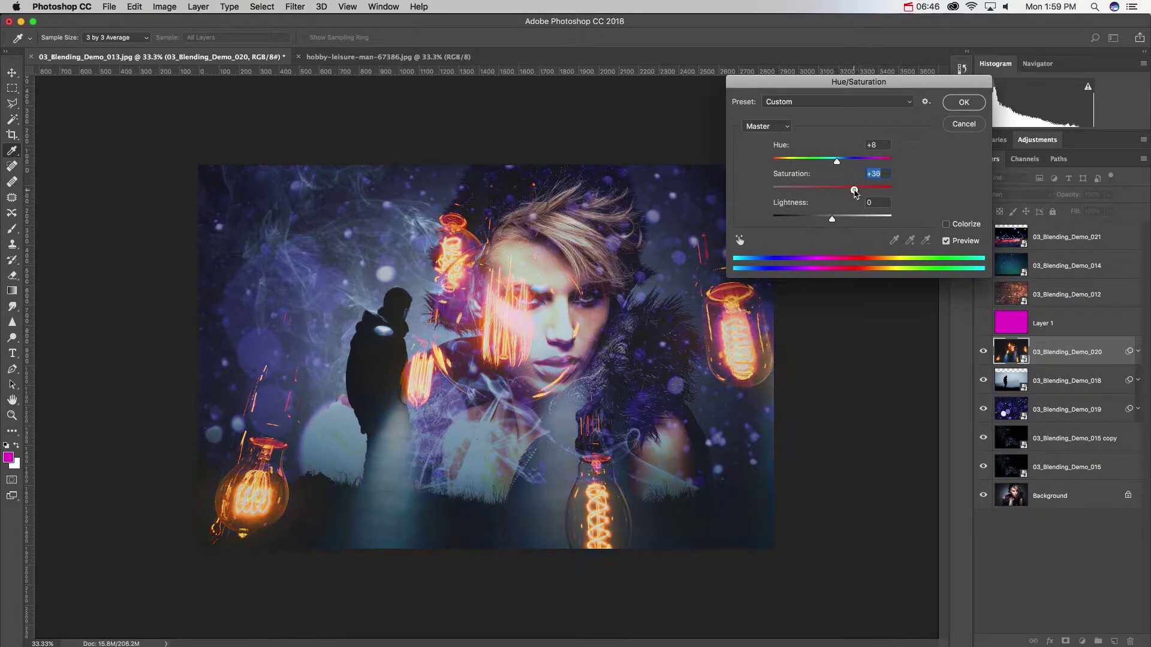
click(962, 103)
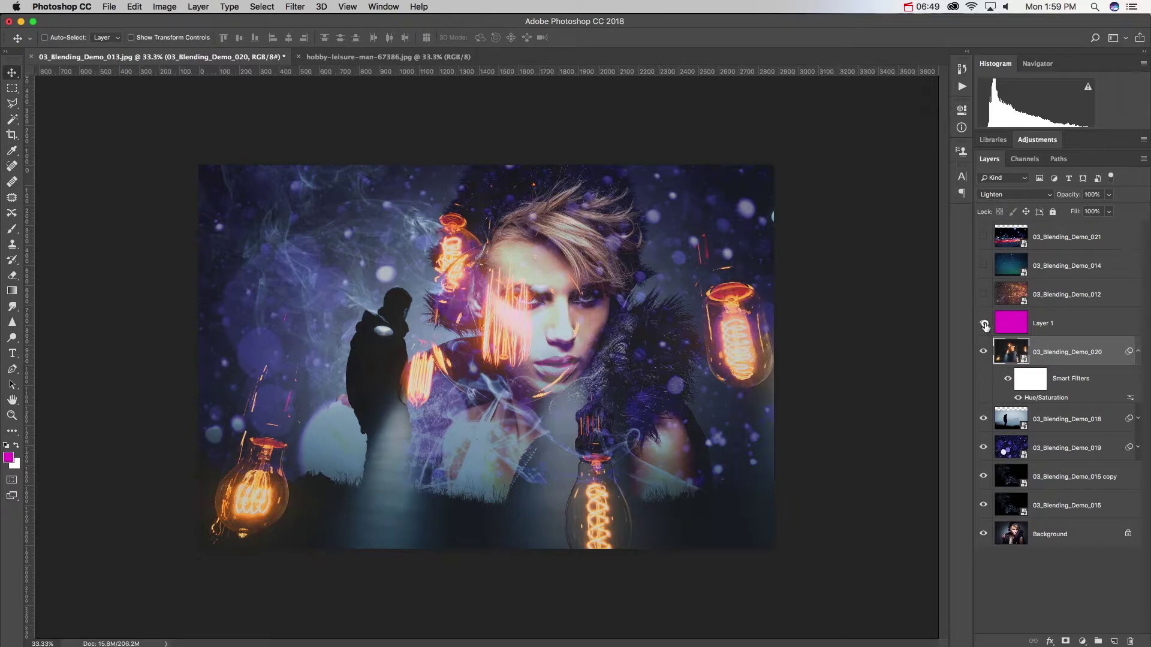
- Turn on Layer 1 and set the light-bulb layer's opacity to 56%
click(983, 323)
click(1094, 323)
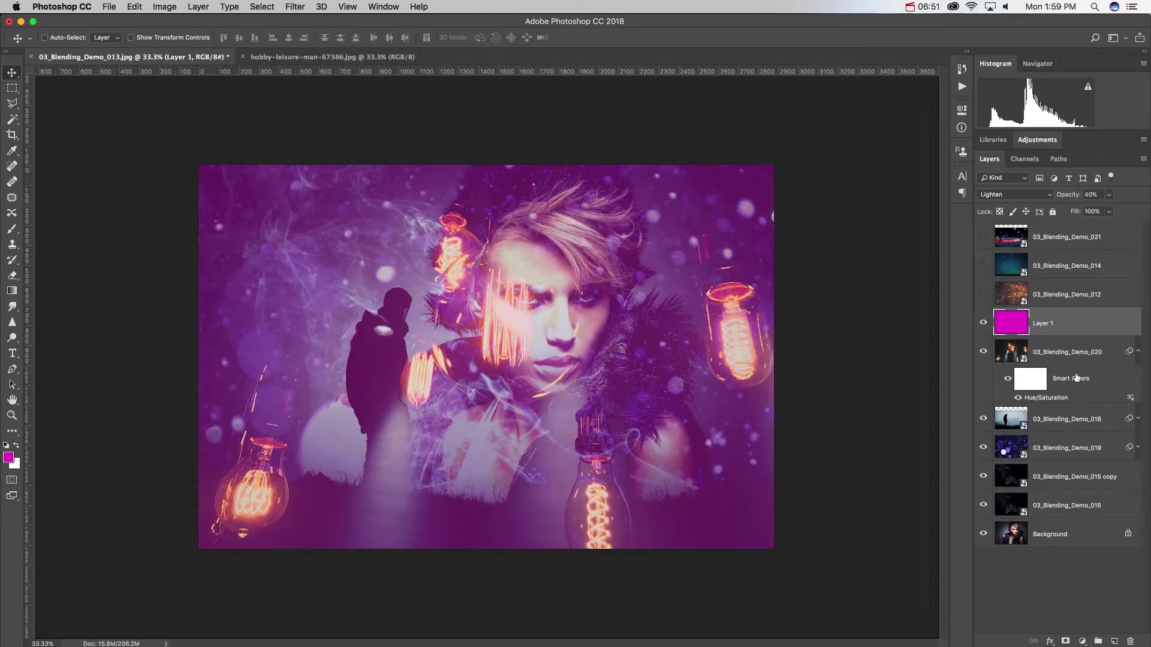
click(1079, 353)
key(0)
key(0)
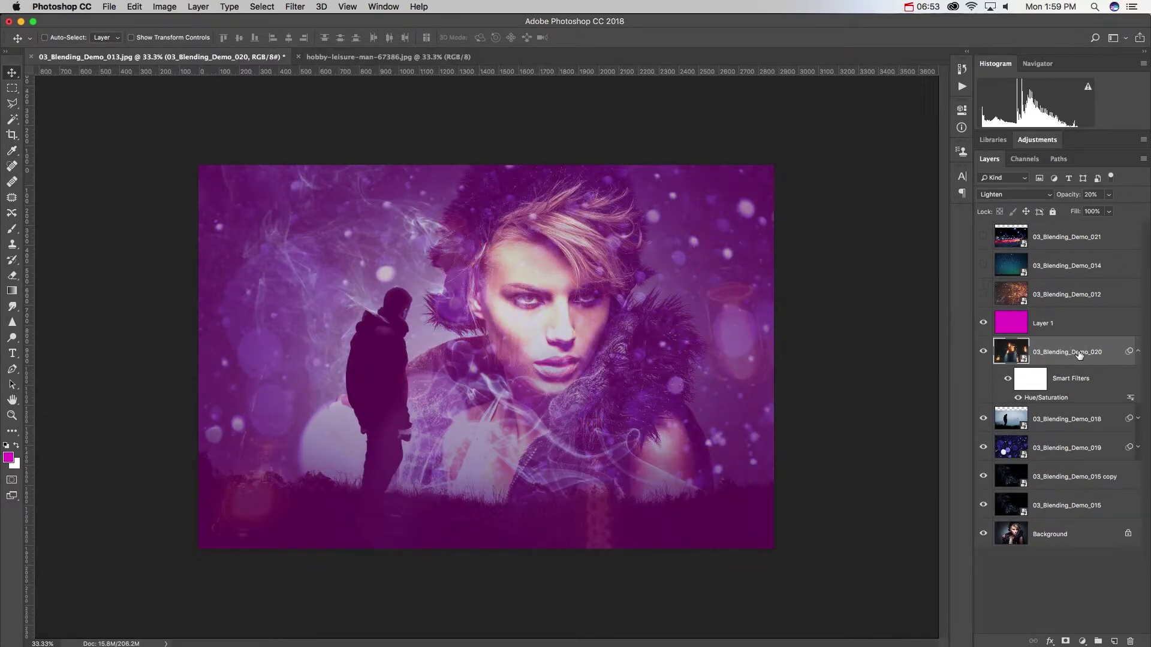
key(5)
key(6)
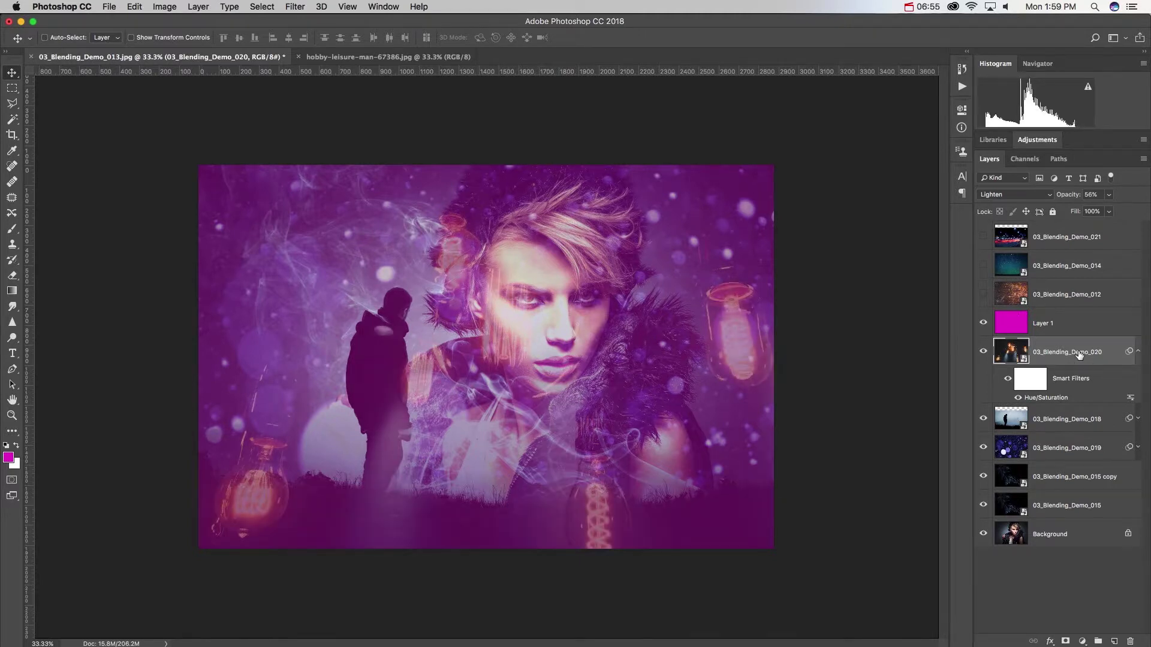
- Shift Layer 1's hue to -28 for a purple tint, then show layers 012, 014 and 021
click(1076, 318)
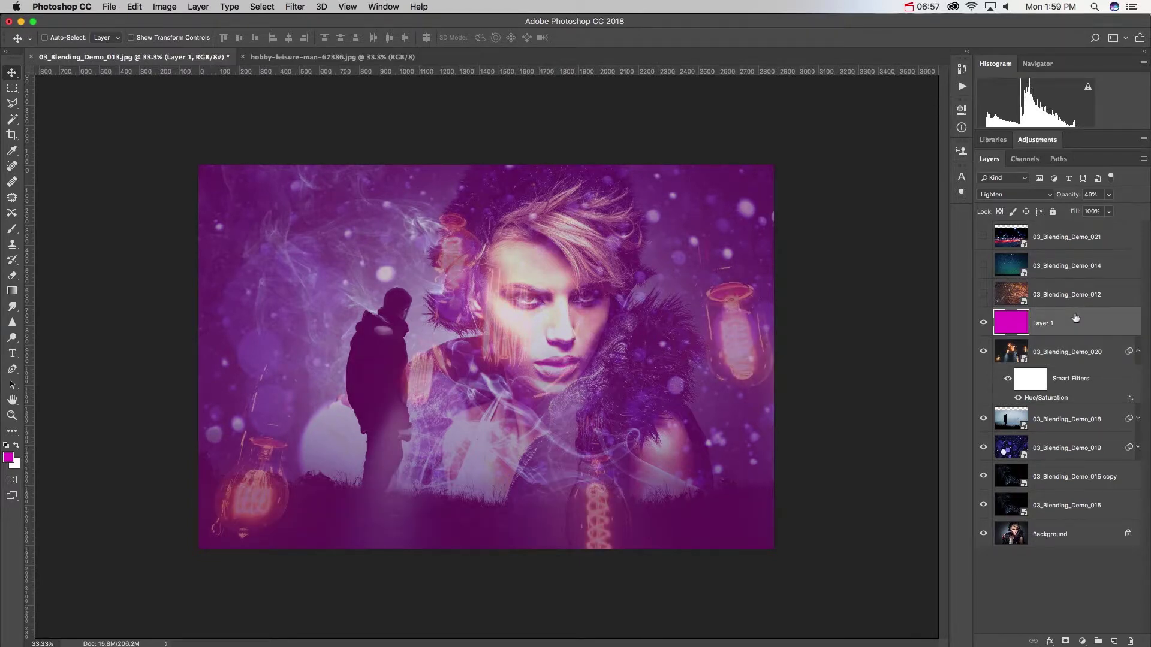
key(i)
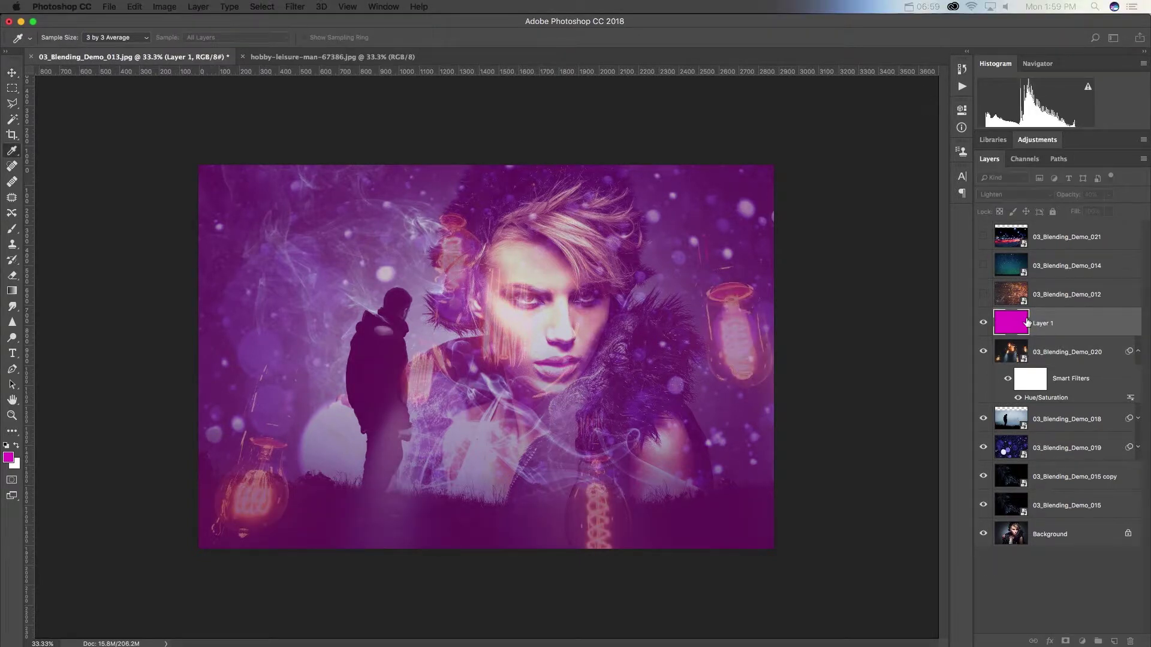
key(super+u)
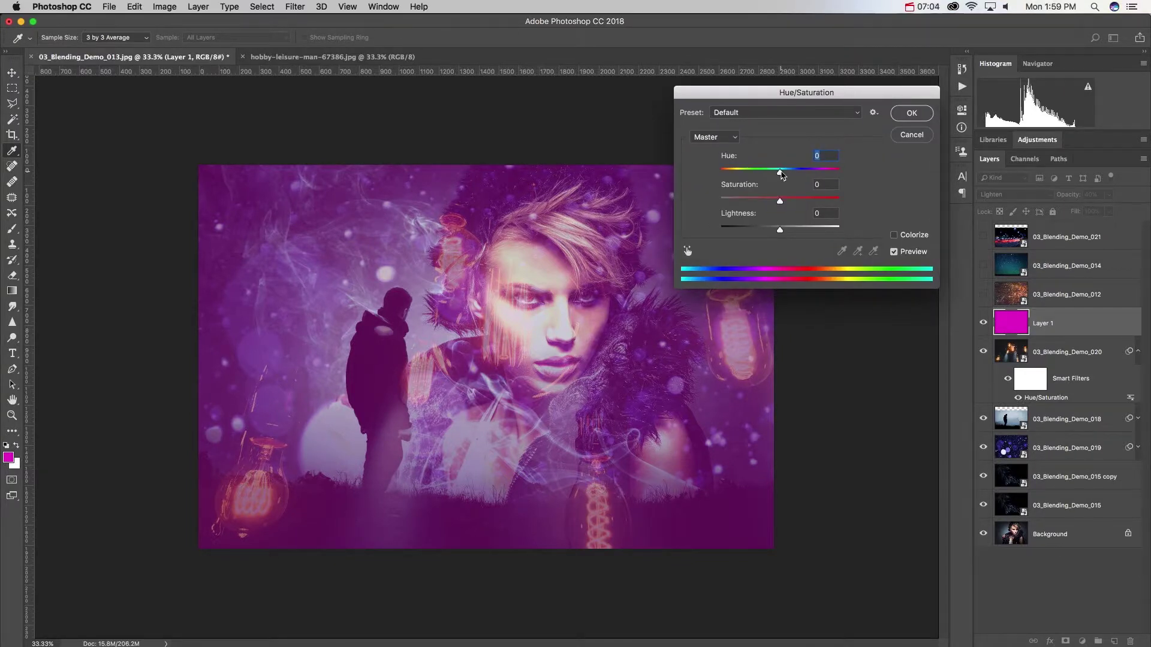
drag(780, 172, 816, 174)
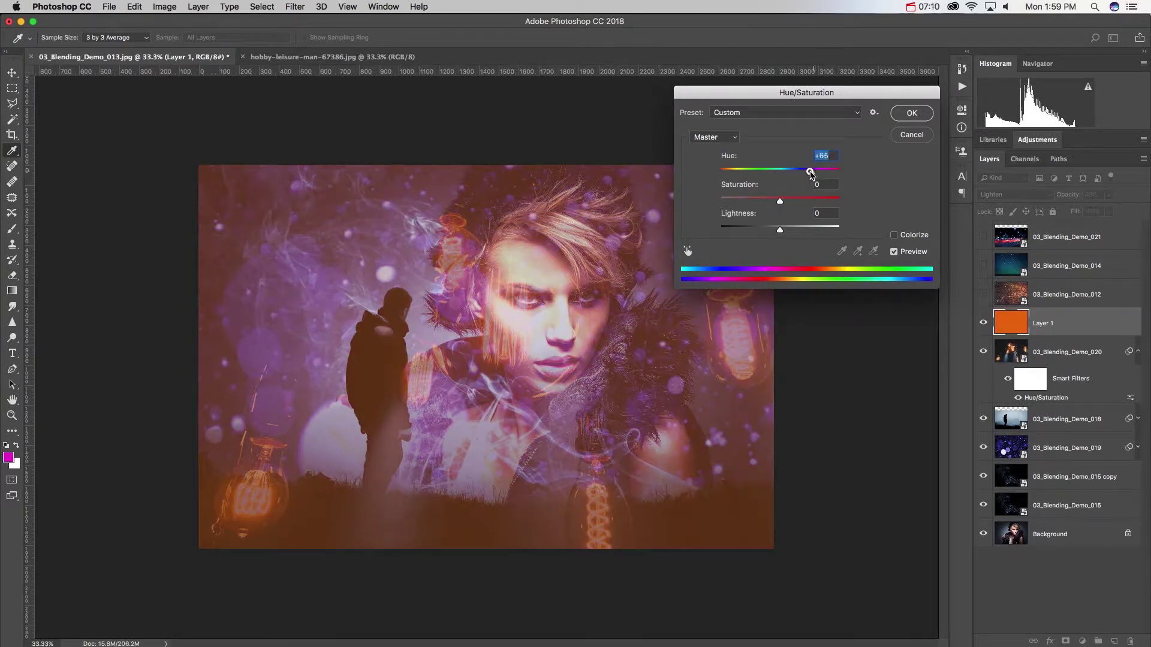
drag(810, 174, 763, 173)
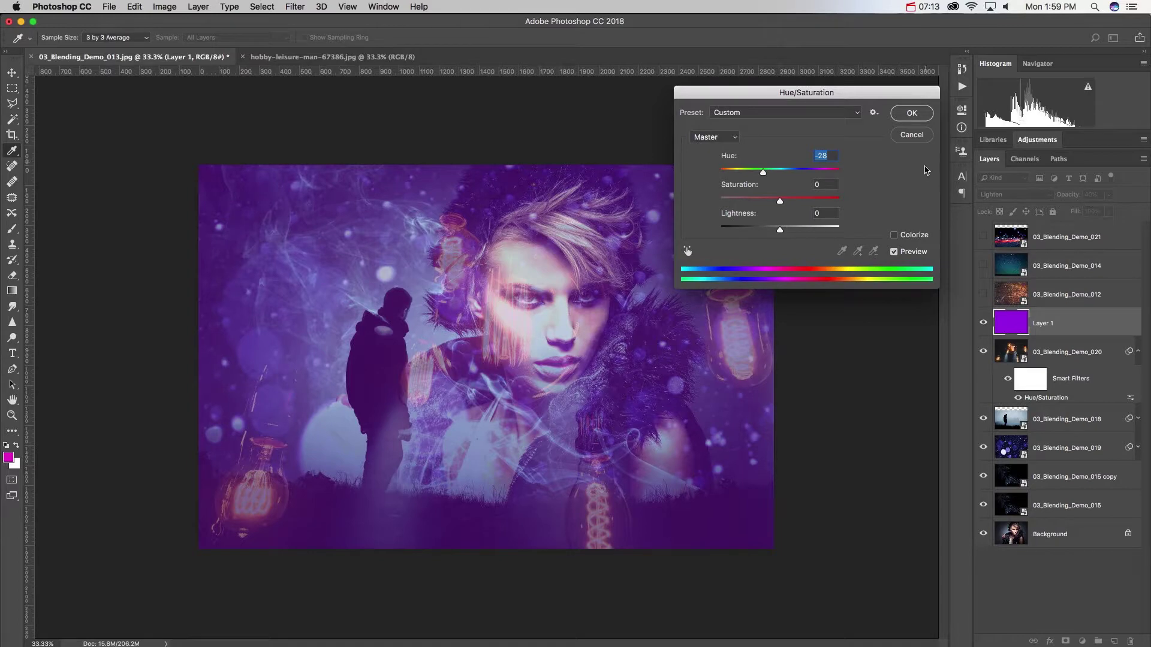
click(911, 112)
click(983, 293)
drag(983, 293, 983, 237)
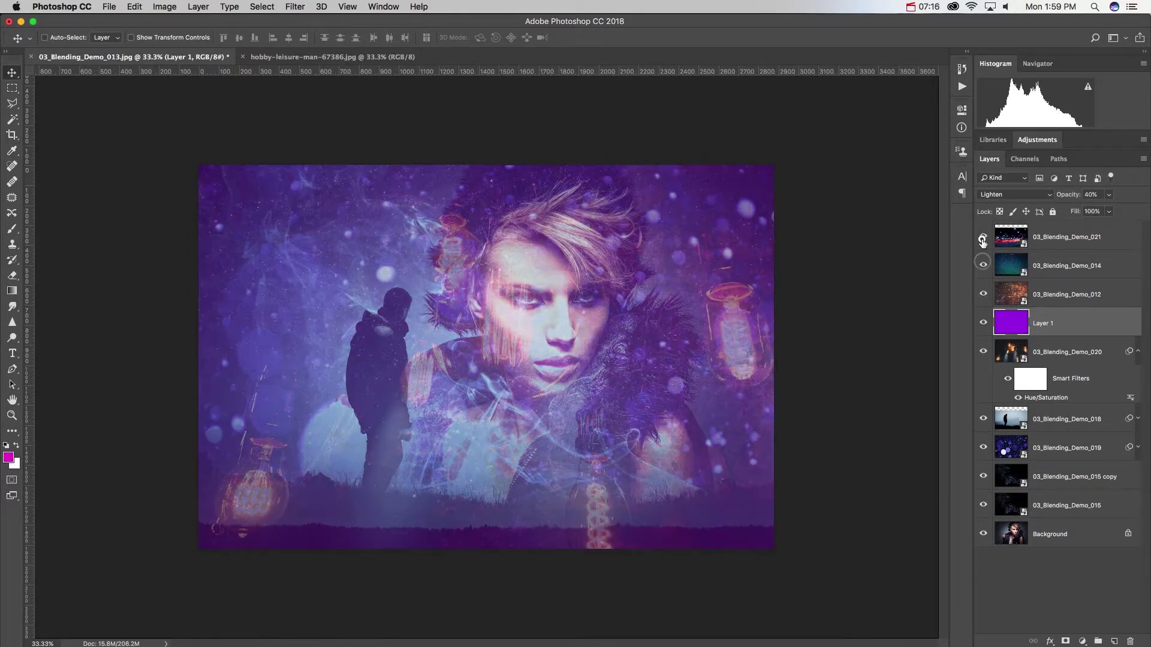
- Apply Hue/Saturation at Hue +82 to 03_Blending_Demo_014, turning its teal purple
click(1079, 263)
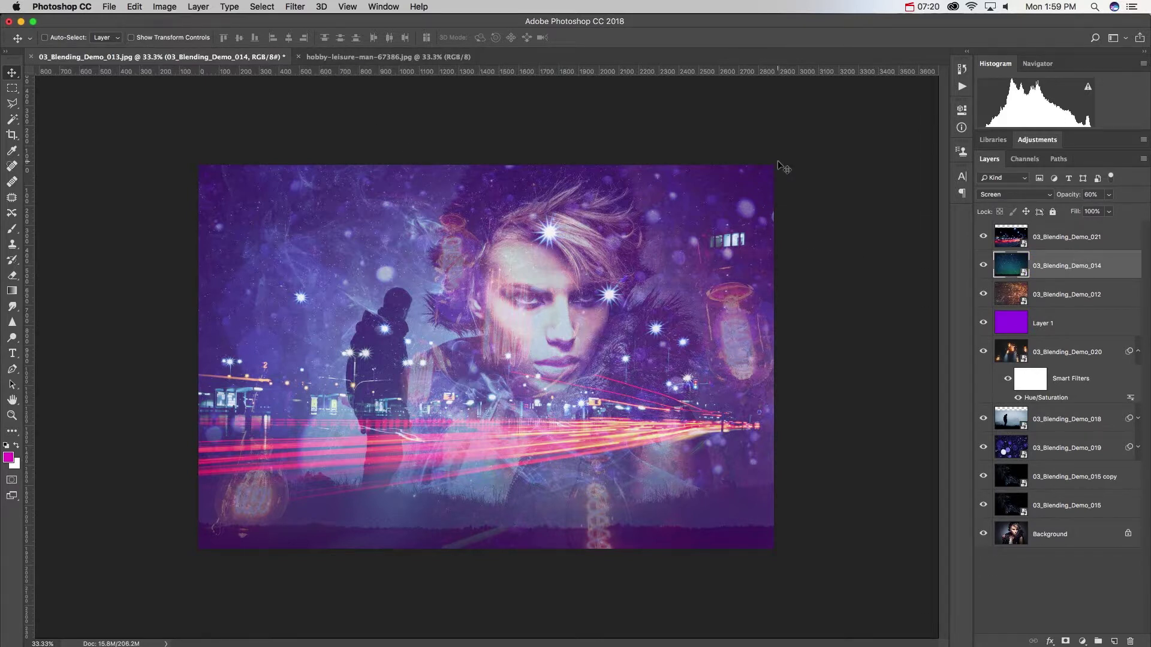
key(super+u)
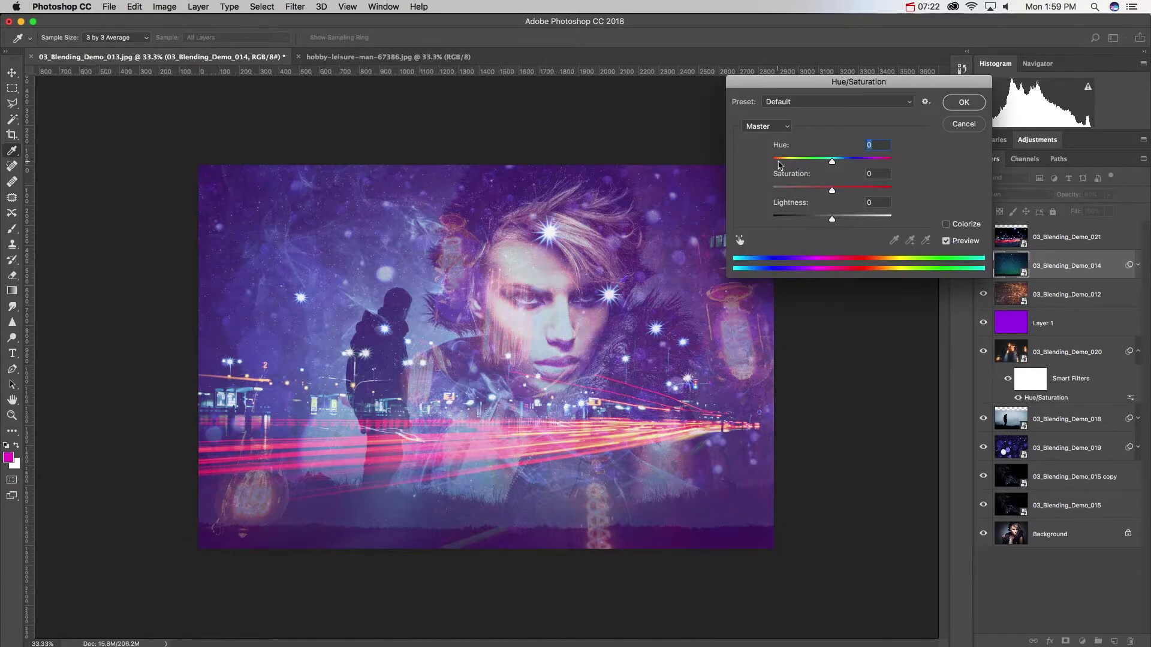
drag(831, 162, 869, 165)
click(966, 108)
click(1059, 243)
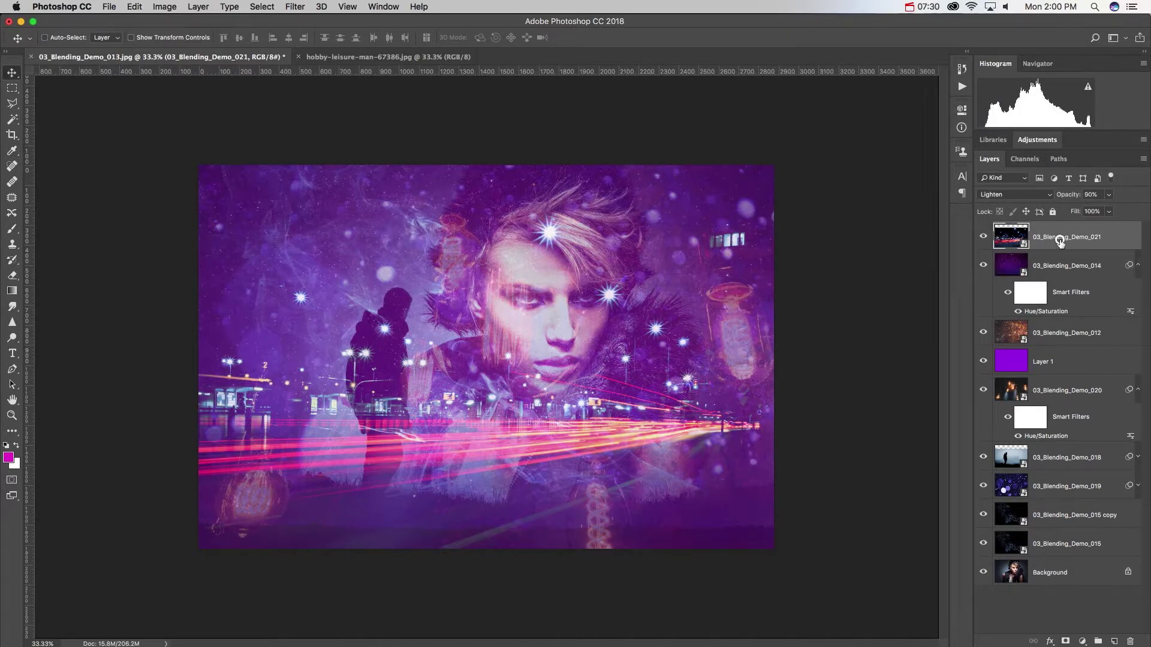
- Open Levels on 03_Blending_Demo_021 and set the midtone input to 1.23
key(super+l)
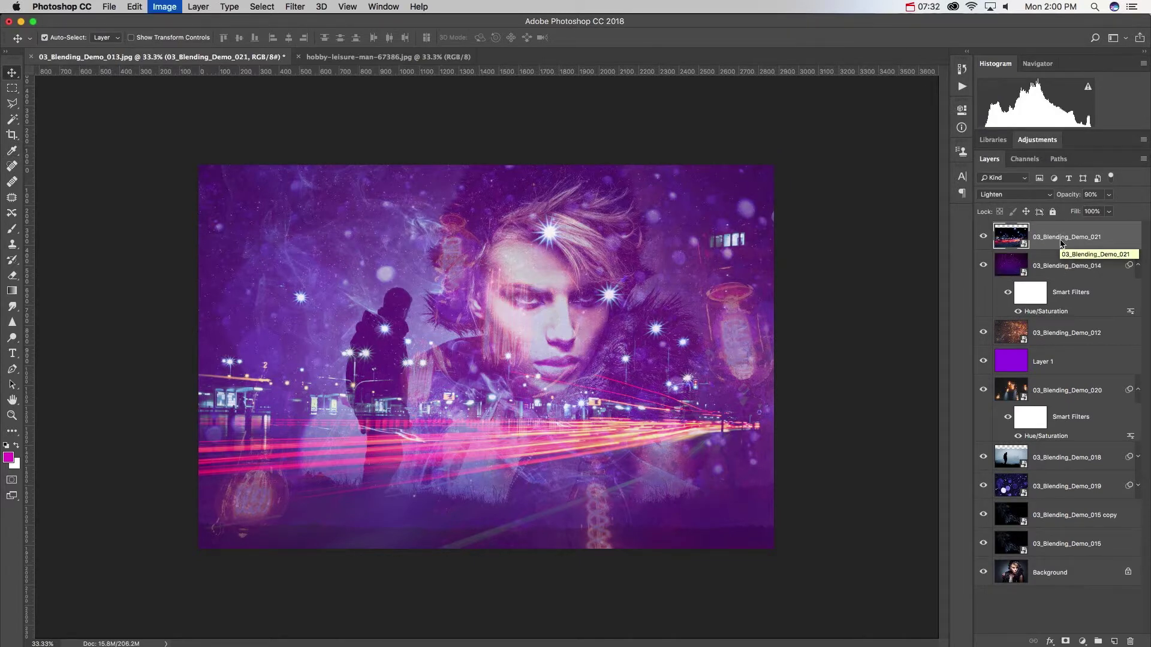
drag(602, 174, 757, 90)
click(161, 7)
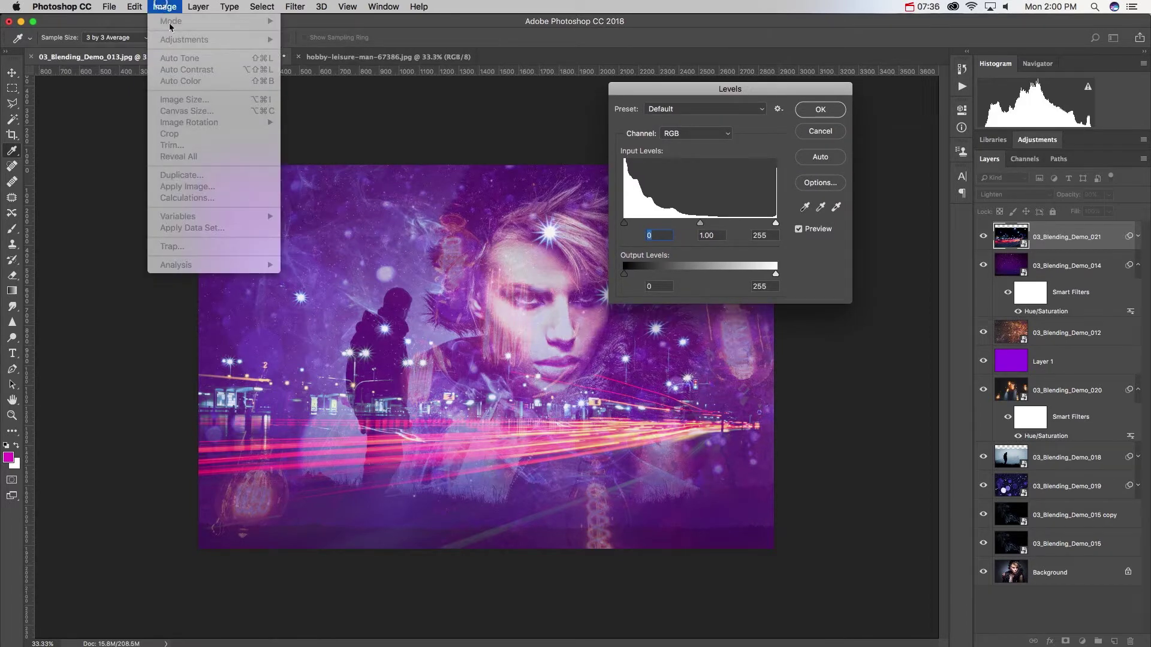
click(155, 6)
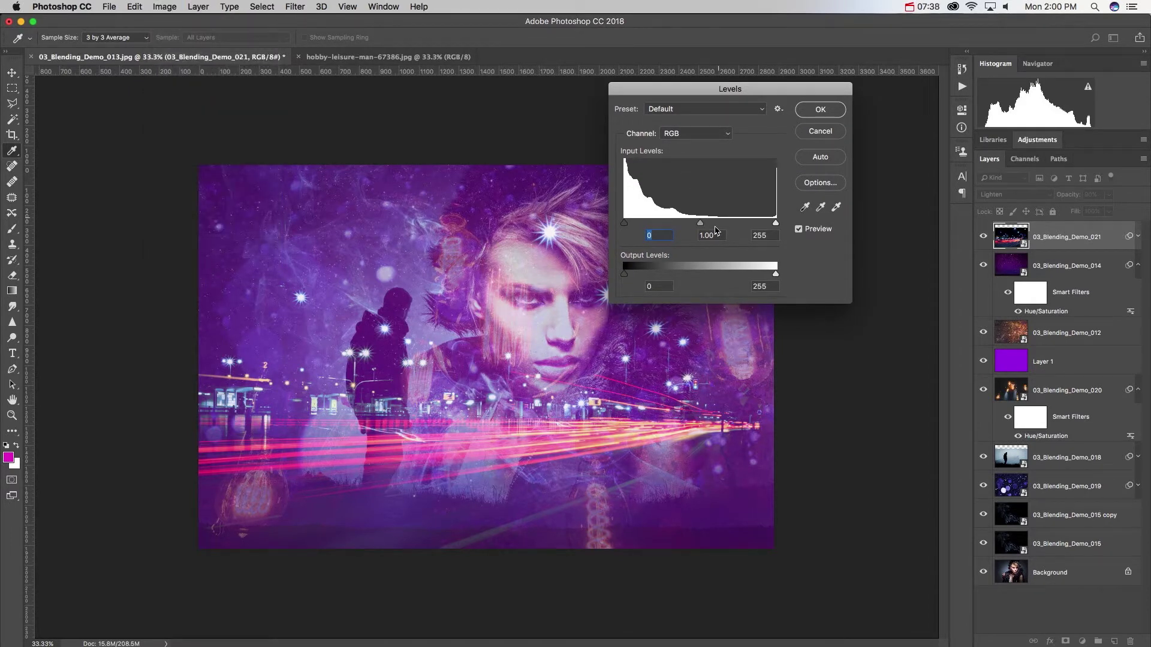
mouse_move(700, 225)
mouse_down()
mouse_move(728, 225)
mouse_move(669, 226)
mouse_move(705, 225)
mouse_move(690, 227)
mouse_up()
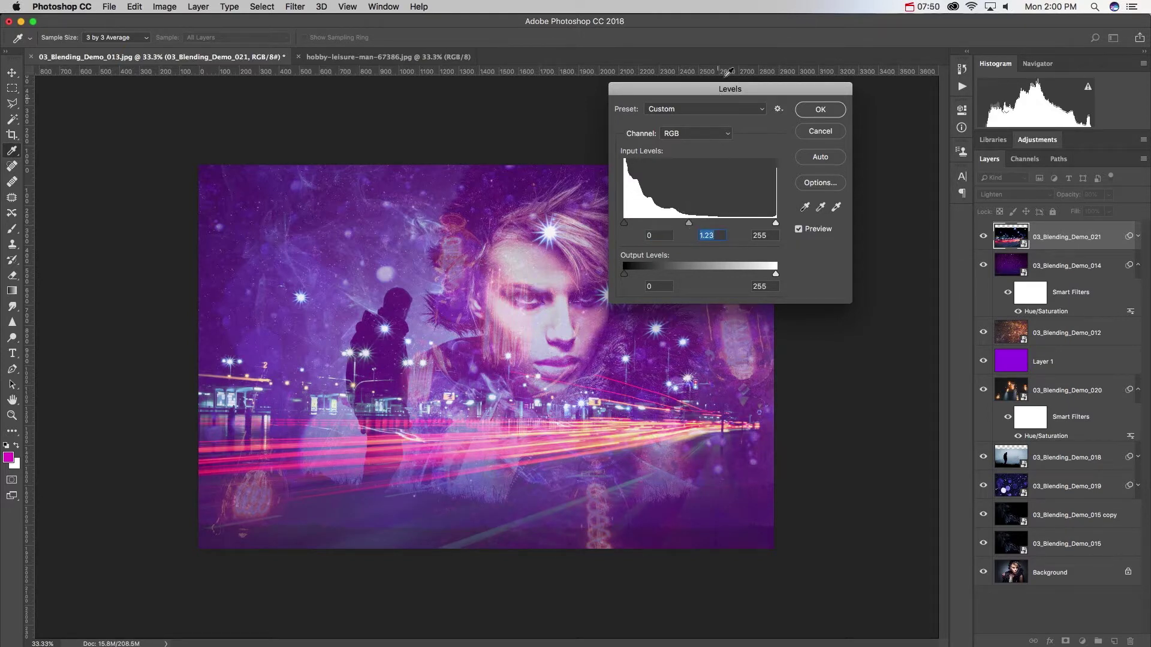
drag(706, 86, 811, 73)
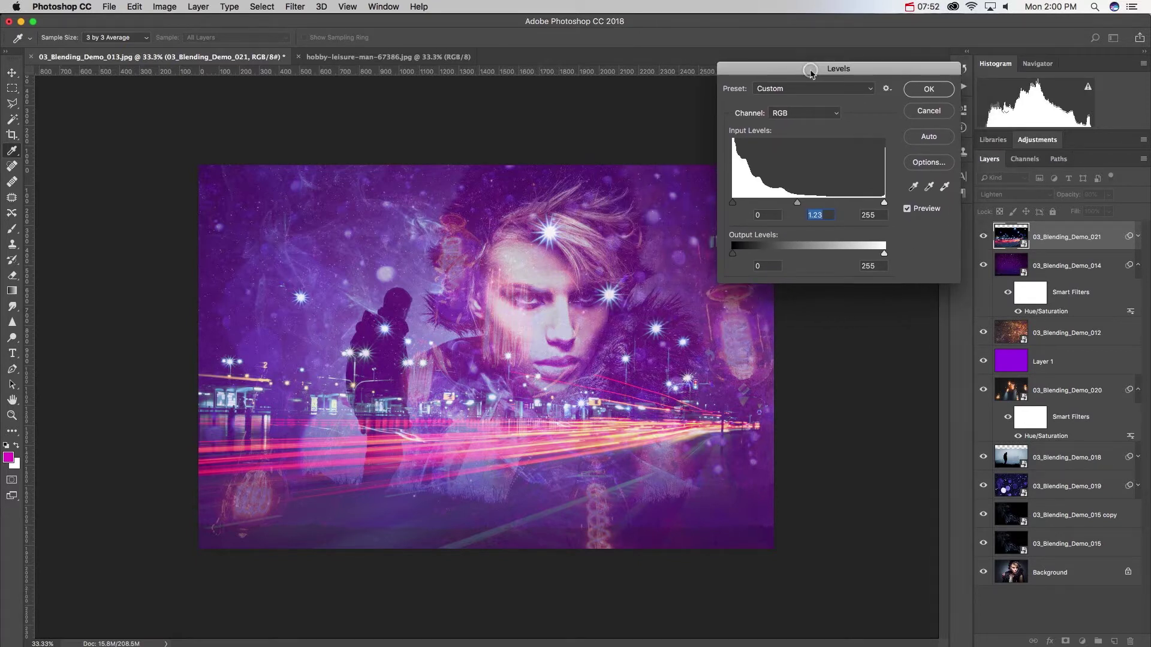